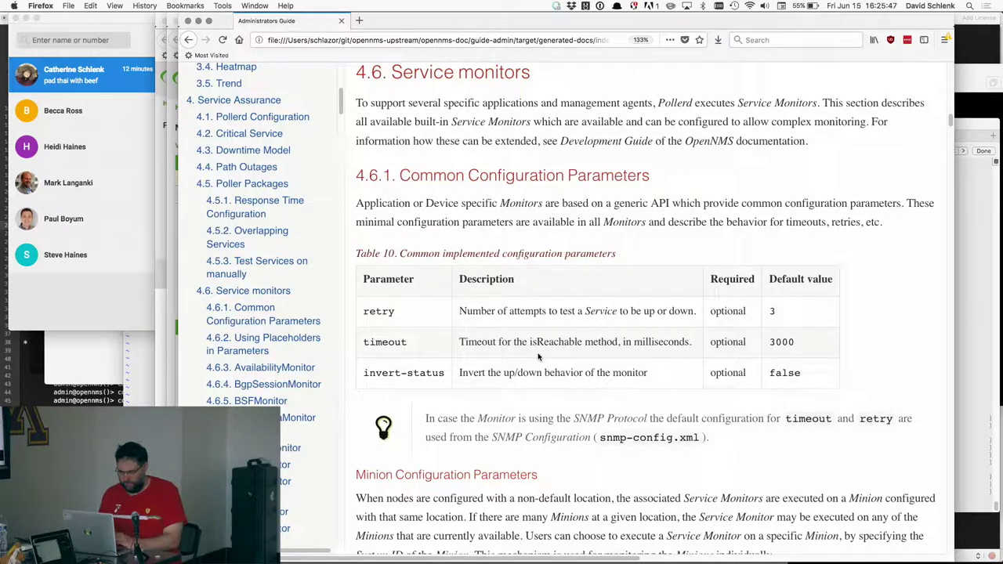
# - Scroll the Service monitors page down to section 4.6.2, Using Placeholders in Parameters
pyautogui.scroll(-2, 539, 331)
pyautogui.scroll(-10, 539, 330)
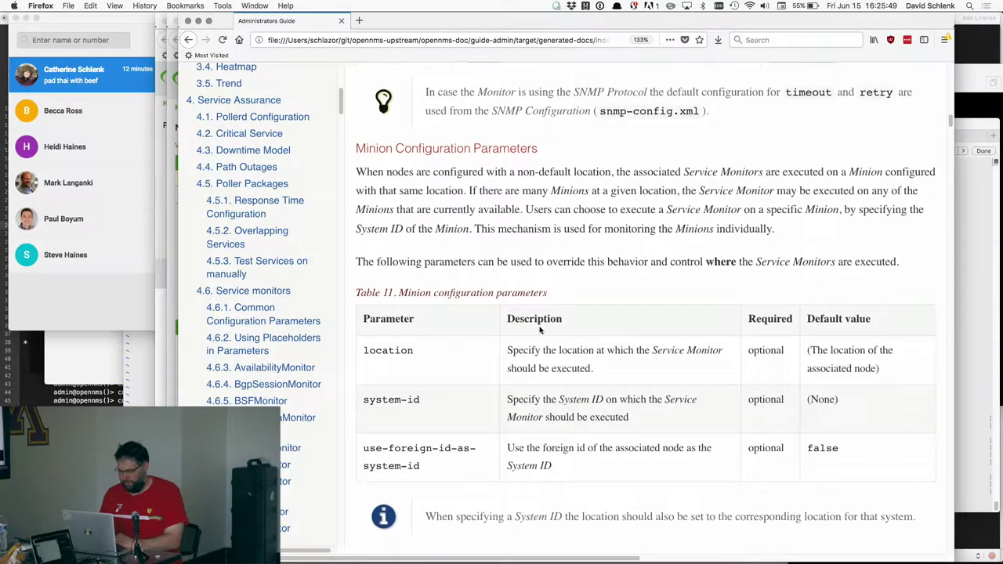
pyautogui.scroll(-2, 539, 331)
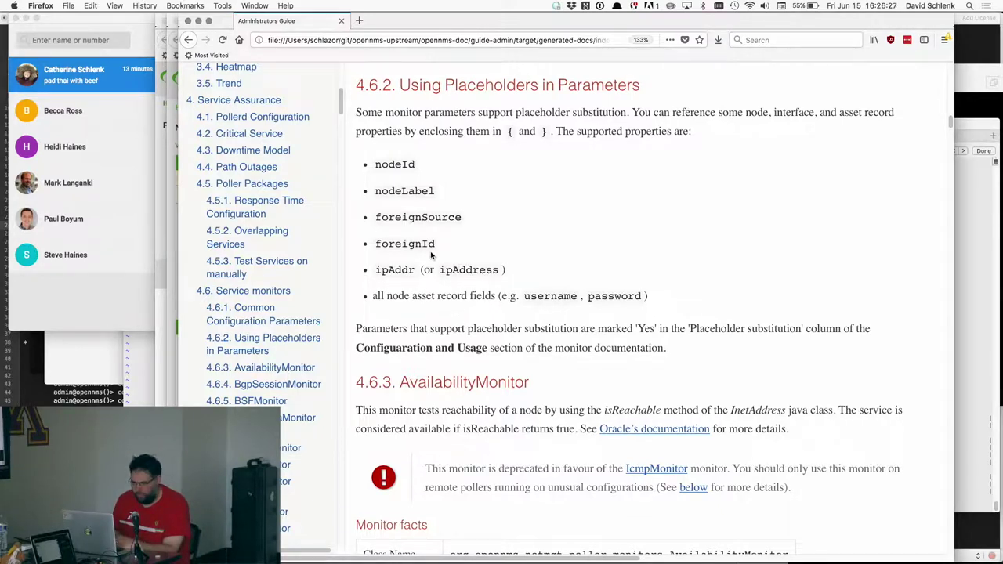
# - Read through the remaining supported placeholder properties in section 4.6.2
pyautogui.scroll(-2, 303, 274)
pyautogui.scroll(-1, 303, 274)
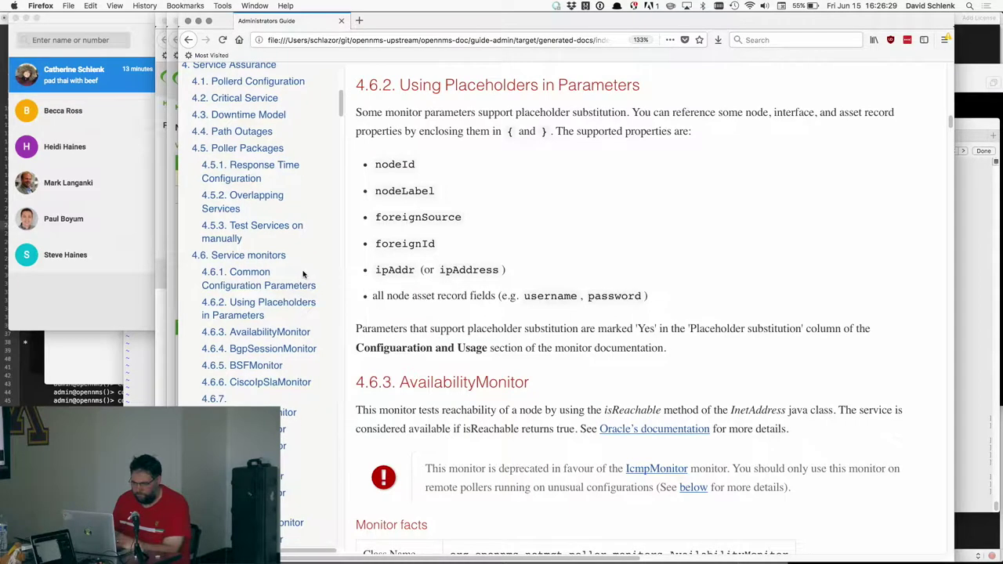
pyautogui.scroll(-1, 303, 274)
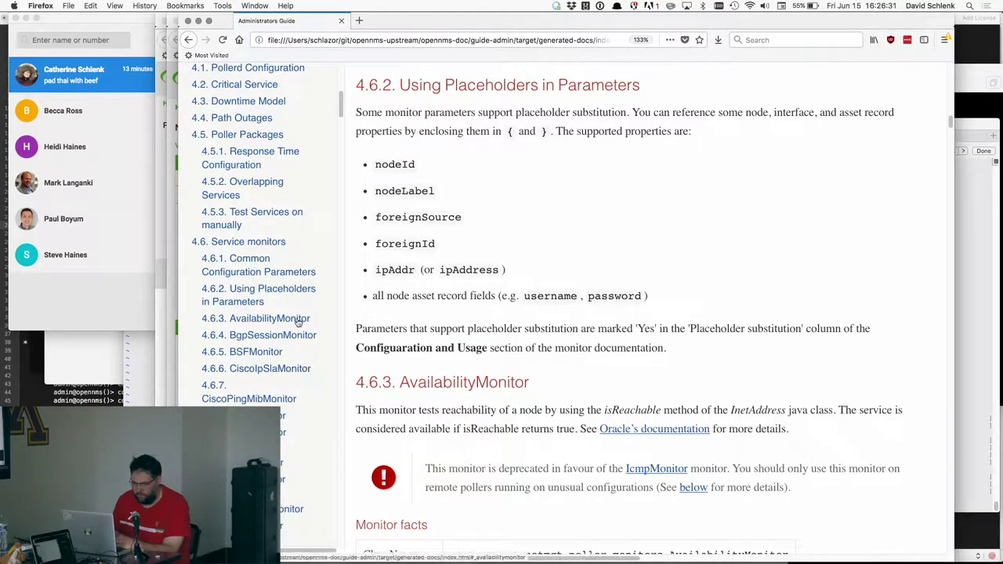
pyautogui.scroll(-10, 297, 382)
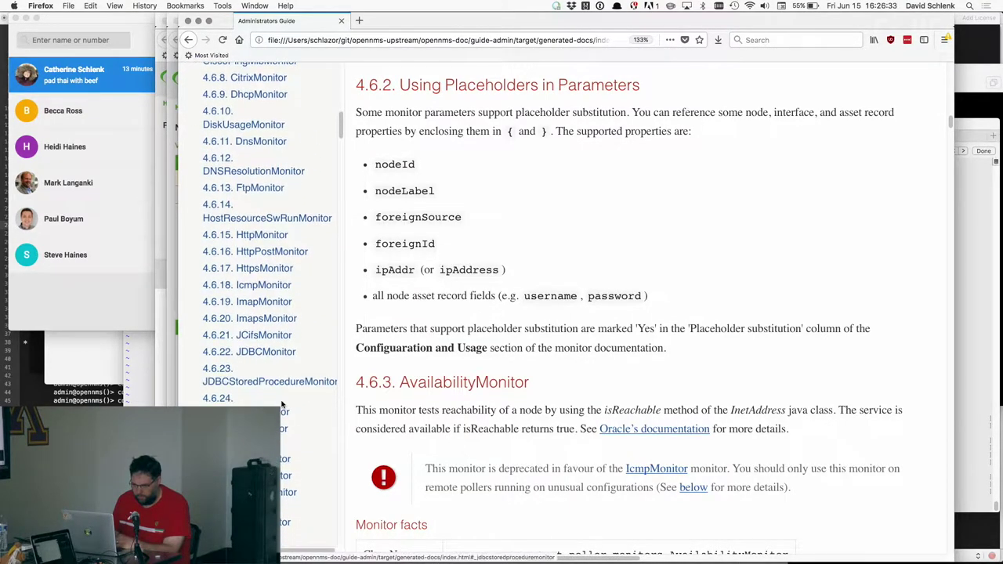
# - Go to 4.6.15 HttpMonitor and scroll its parameter table to the url and user rows
pyautogui.click(264, 239)
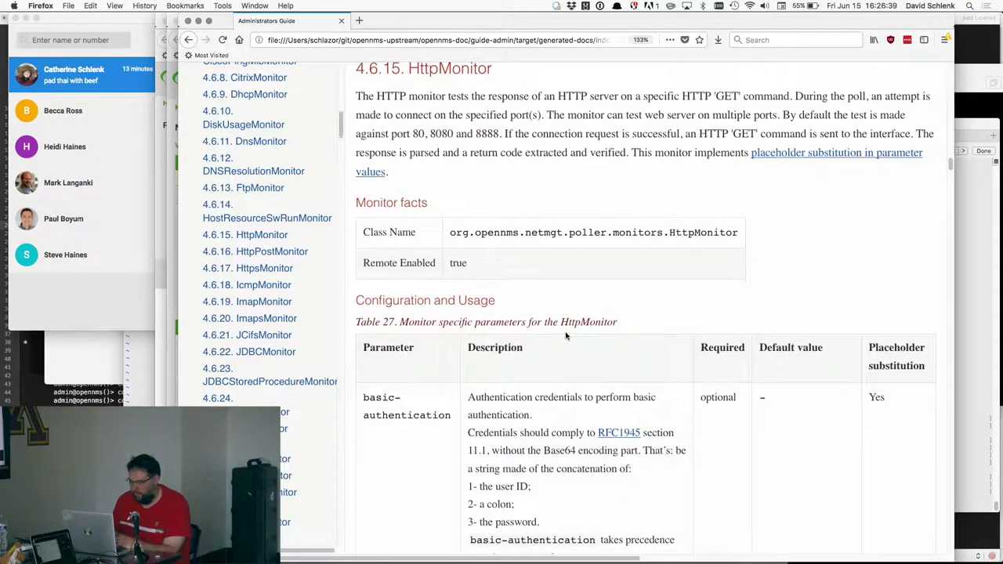
pyautogui.scroll(-1, 566, 335)
pyautogui.scroll(-5, 553, 328)
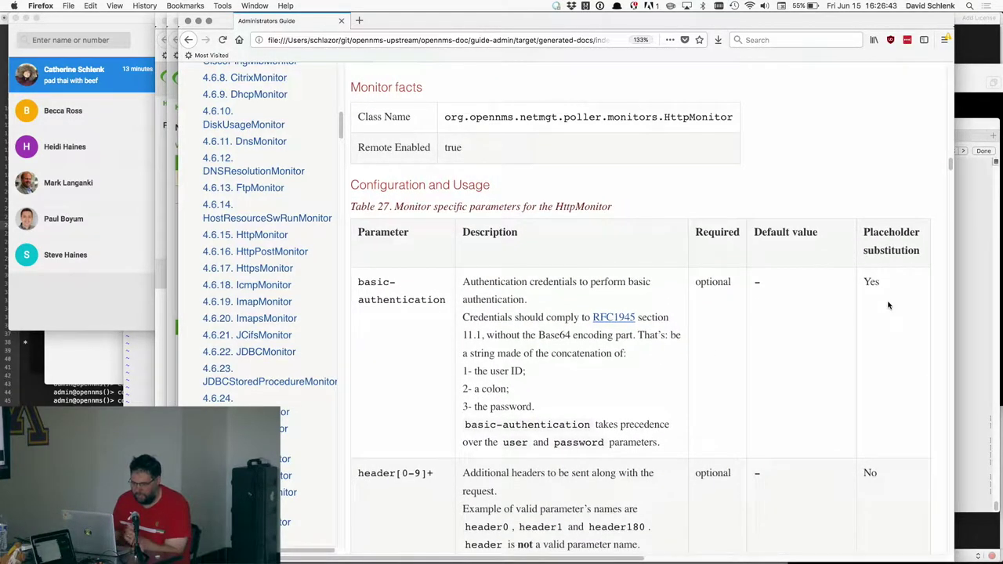
pyautogui.scroll(-20, 888, 305)
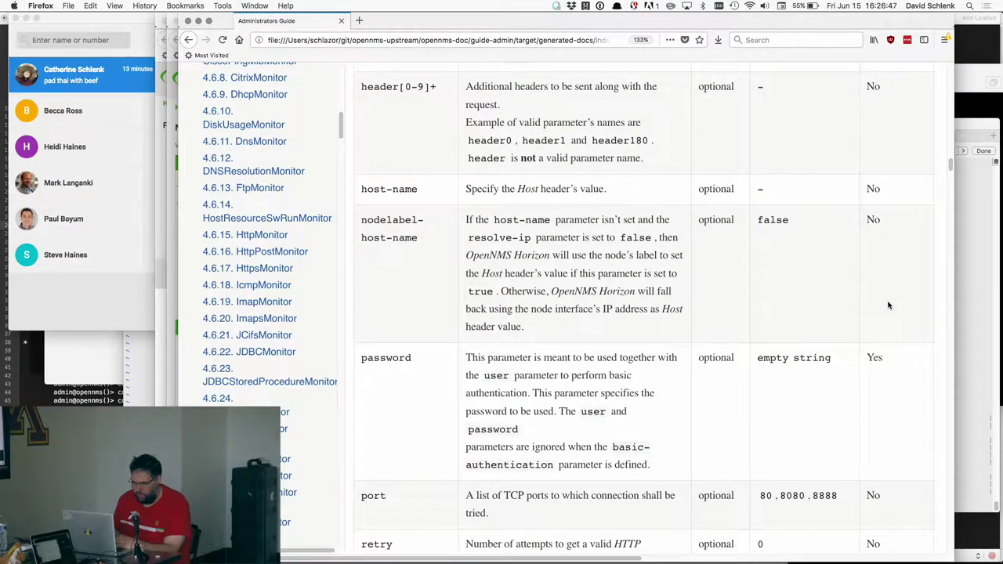
pyautogui.scroll(-1, 887, 306)
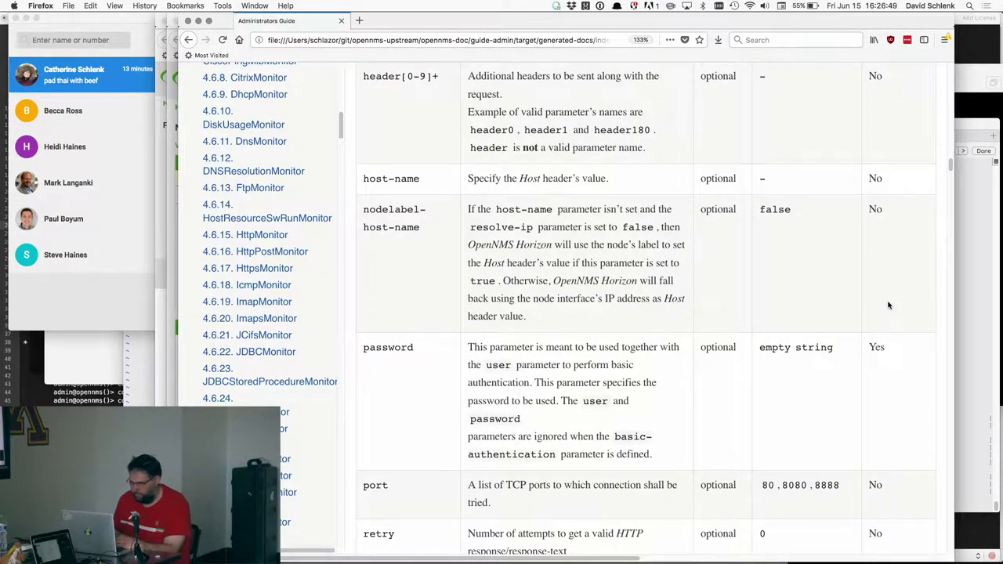
pyautogui.scroll(-16, 888, 306)
pyautogui.scroll(-20, 888, 306)
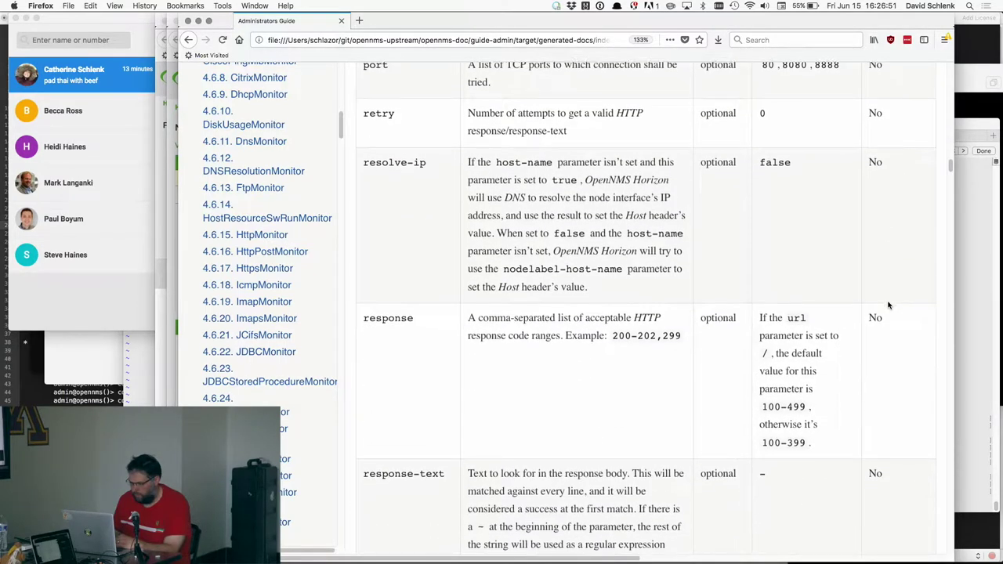
pyautogui.scroll(-1, 888, 306)
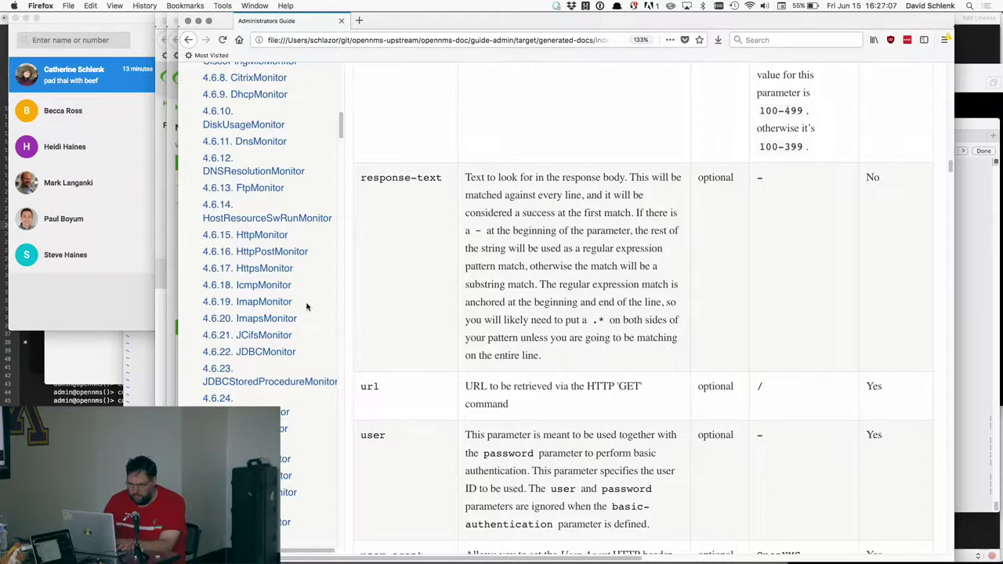
pyautogui.press('super+Tab')
# - Bring up the TextMate notes, then read the guide's JCifsMonitor section
pyautogui.press('super+Tab')
pyautogui.press('super+Tab')
pyautogui.press('super+Tab')
pyautogui.press('super+Tab')
pyautogui.press('super+Tab')
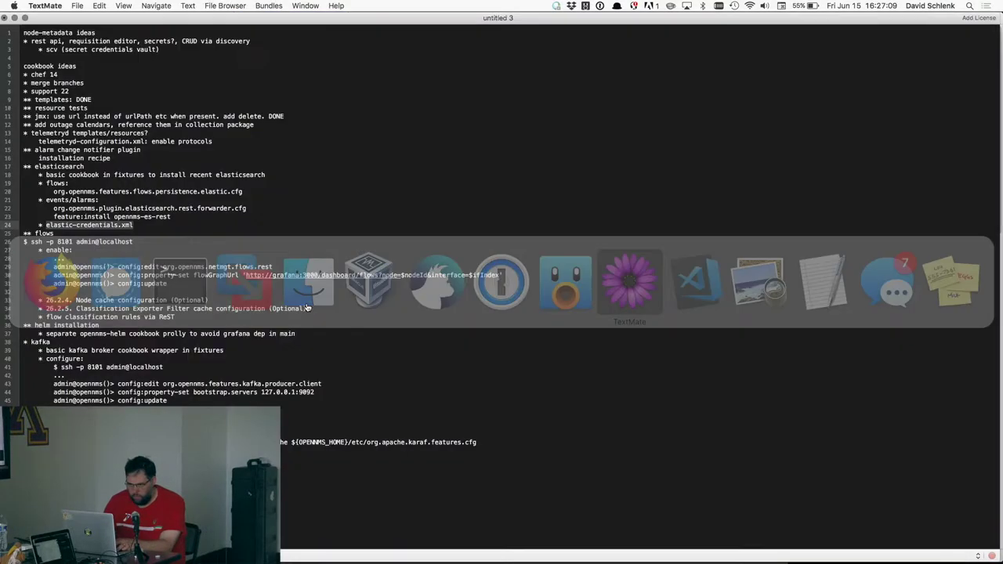
pyautogui.press('super+Tab')
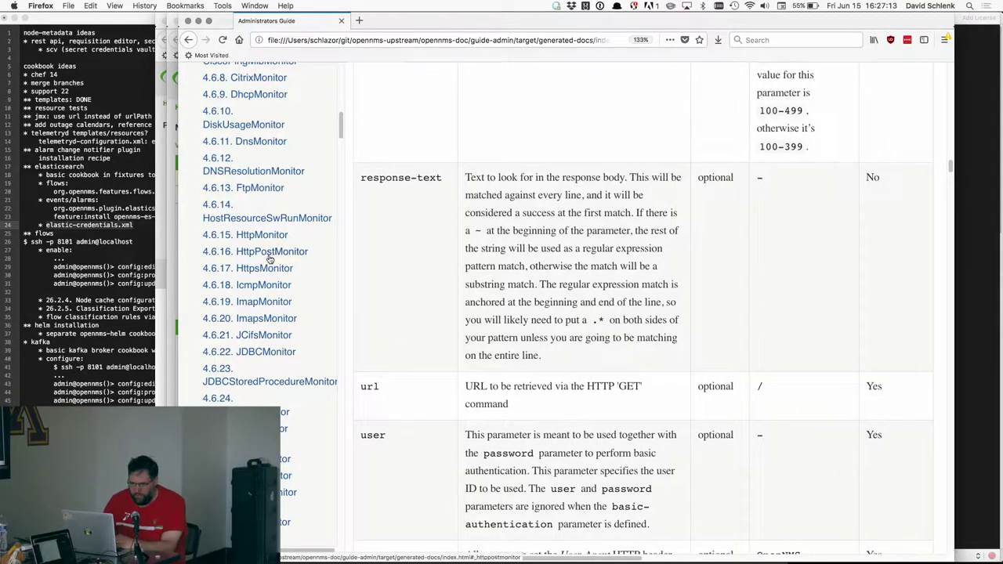
pyautogui.click(266, 335)
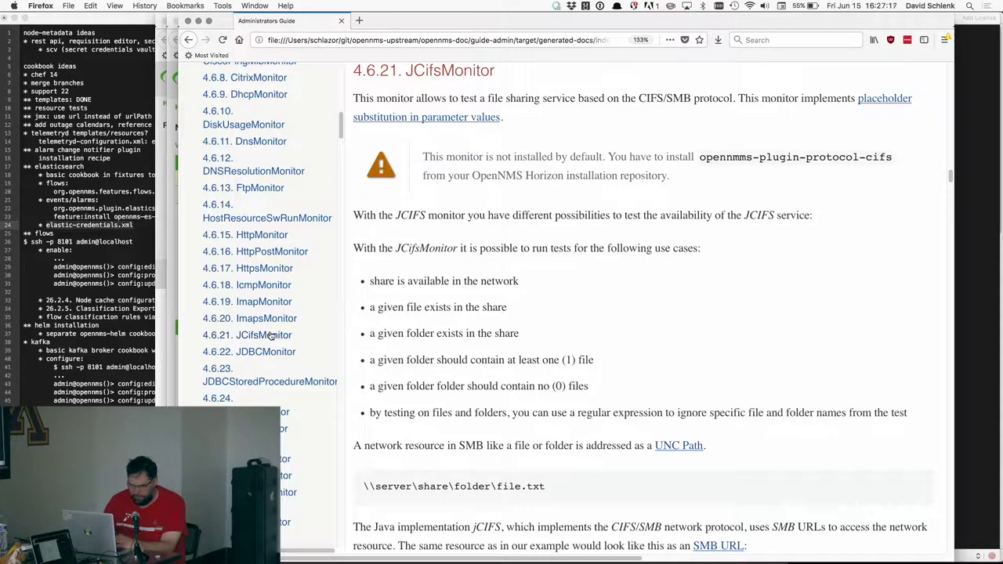
pyautogui.scroll(-1, 274, 333)
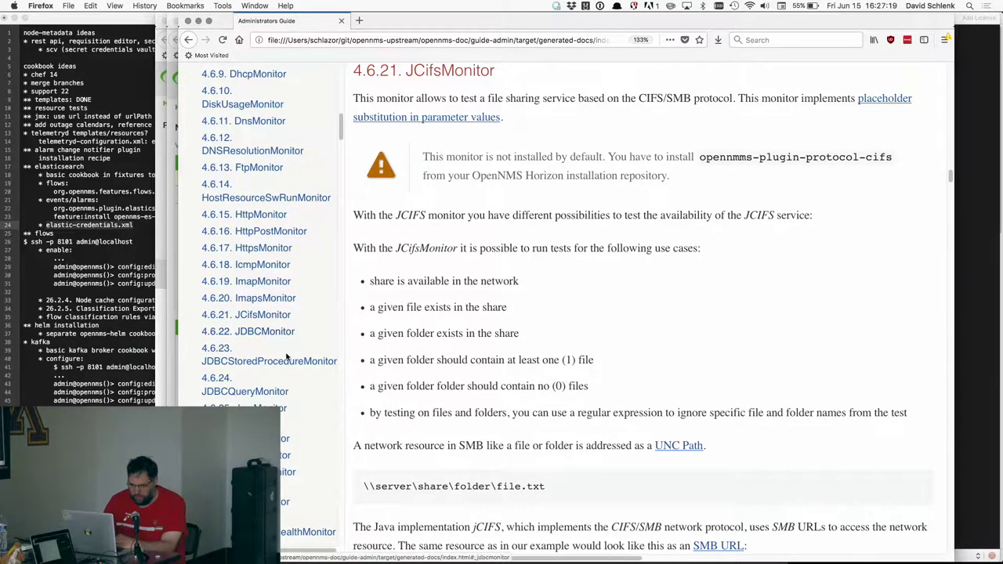
pyautogui.scroll(-1, 304, 401)
pyautogui.scroll(-4, 303, 399)
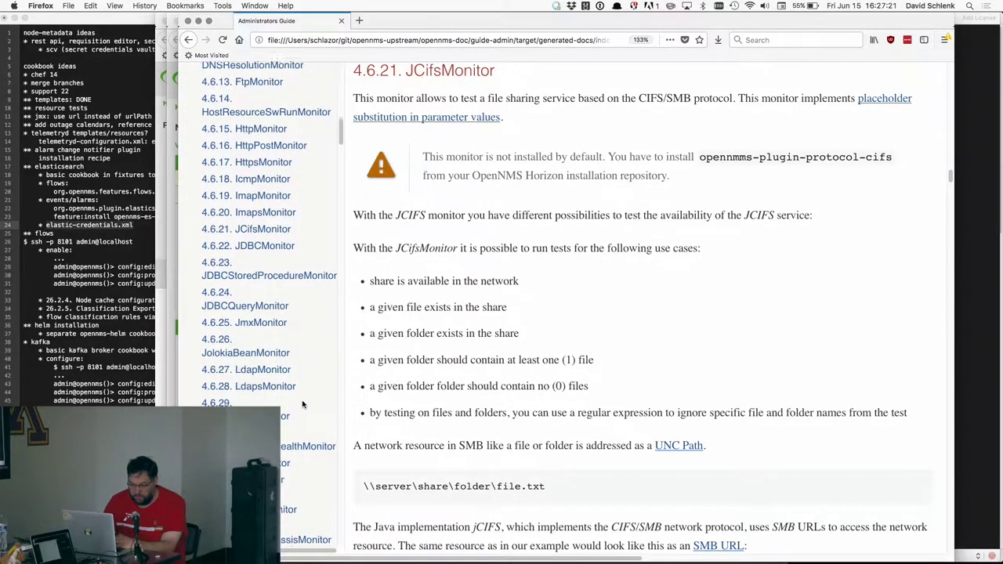
# - Review the JmxMonitor section and its parameter table
pyautogui.click(270, 301)
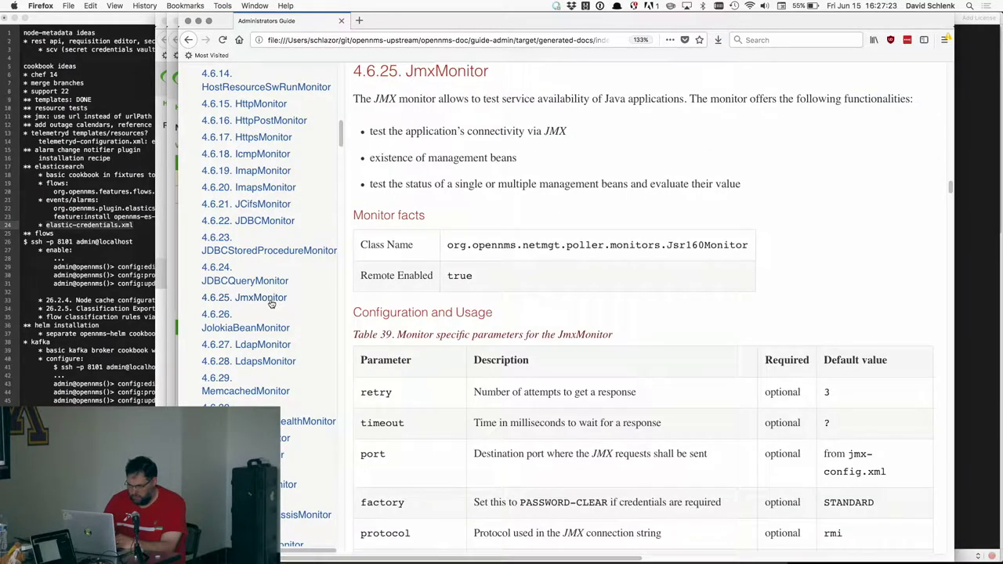
pyautogui.scroll(-3, 407, 334)
pyautogui.scroll(-3, 407, 334)
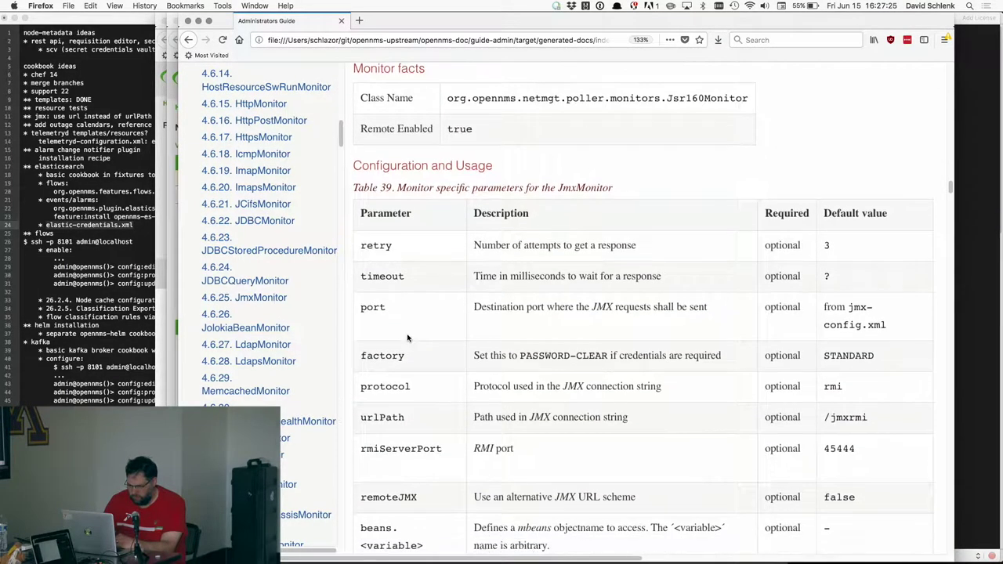
pyautogui.hscroll(3, 407, 337)
pyautogui.hscroll(-3, 408, 337)
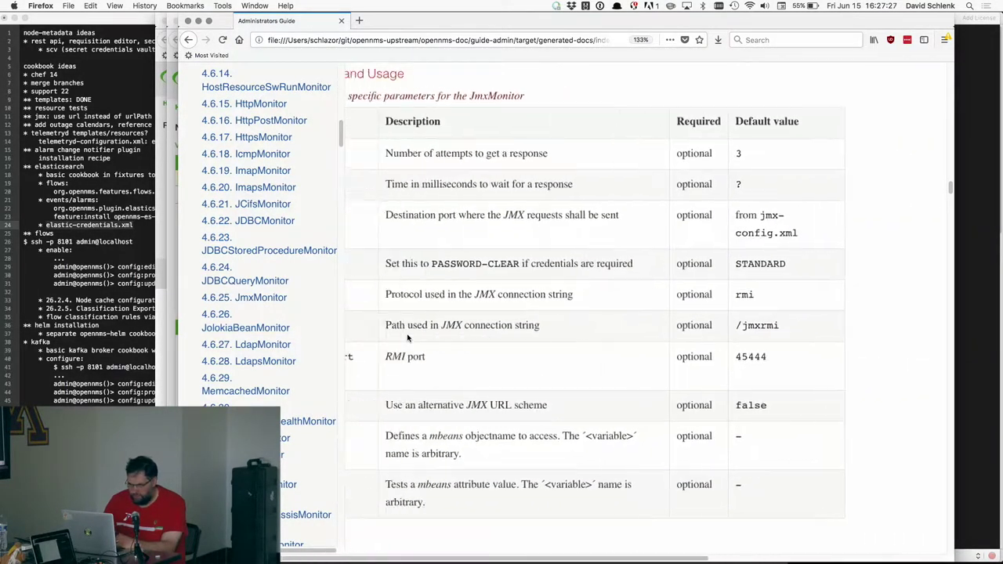
pyautogui.scroll(-1, 440, 374)
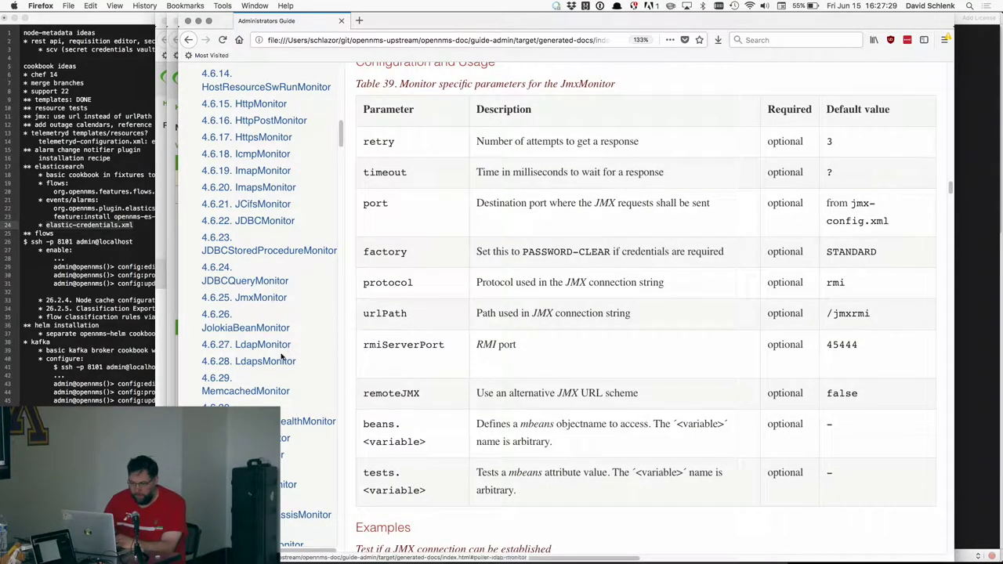
pyautogui.scroll(-2, 297, 349)
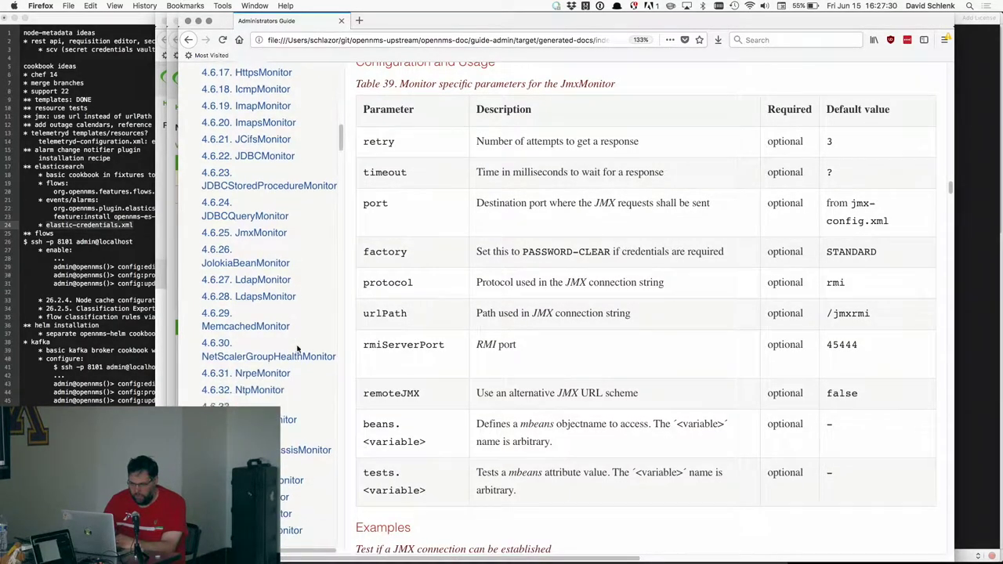
# - Review the JolokiaBeanMonitor and WsManMonitor sections, then return to the eyeore node page
pyautogui.click(271, 257)
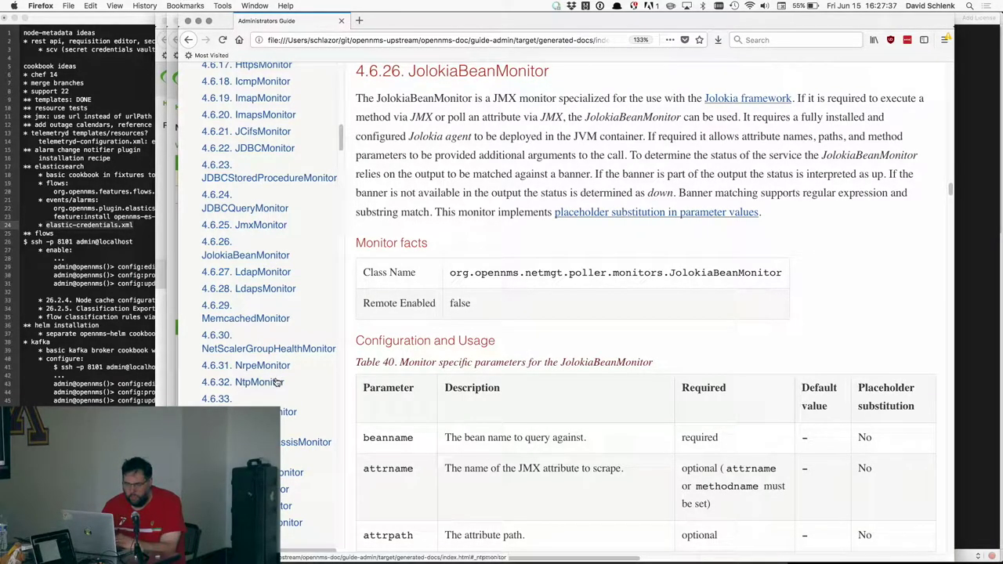
pyautogui.scroll(-2, 258, 313)
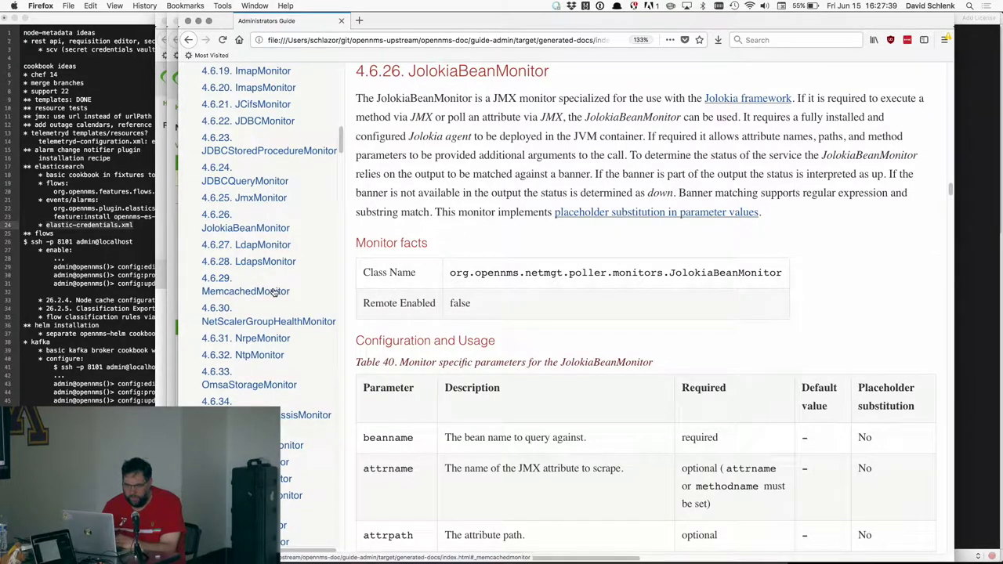
pyautogui.scroll(-5, 289, 319)
pyautogui.scroll(-4, 291, 337)
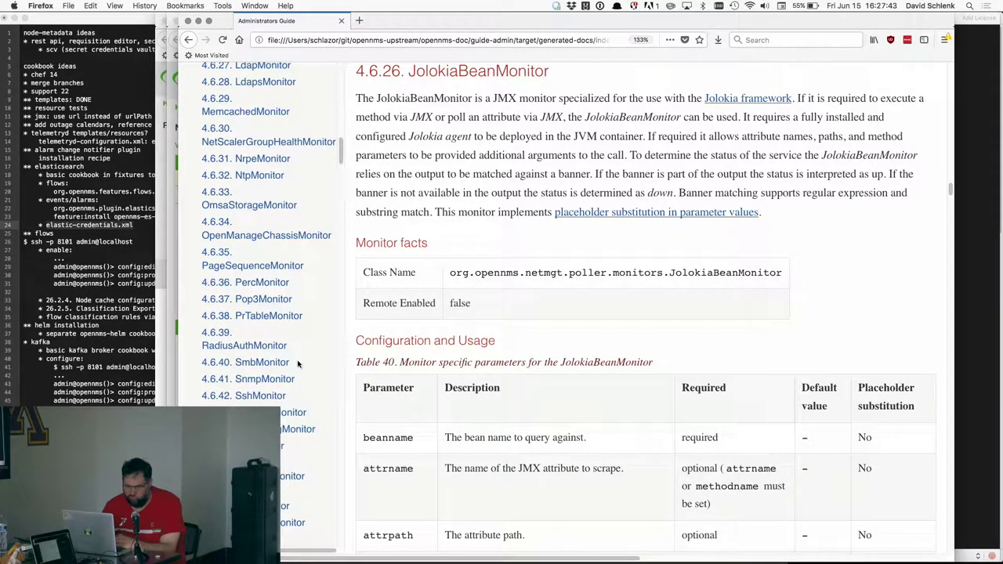
pyautogui.scroll(-6, 303, 379)
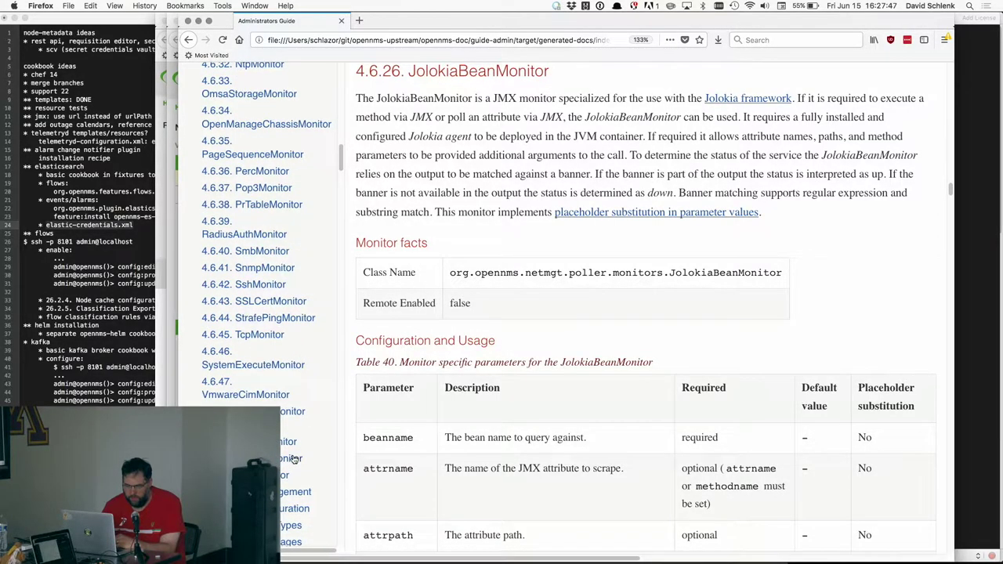
pyautogui.click(293, 458)
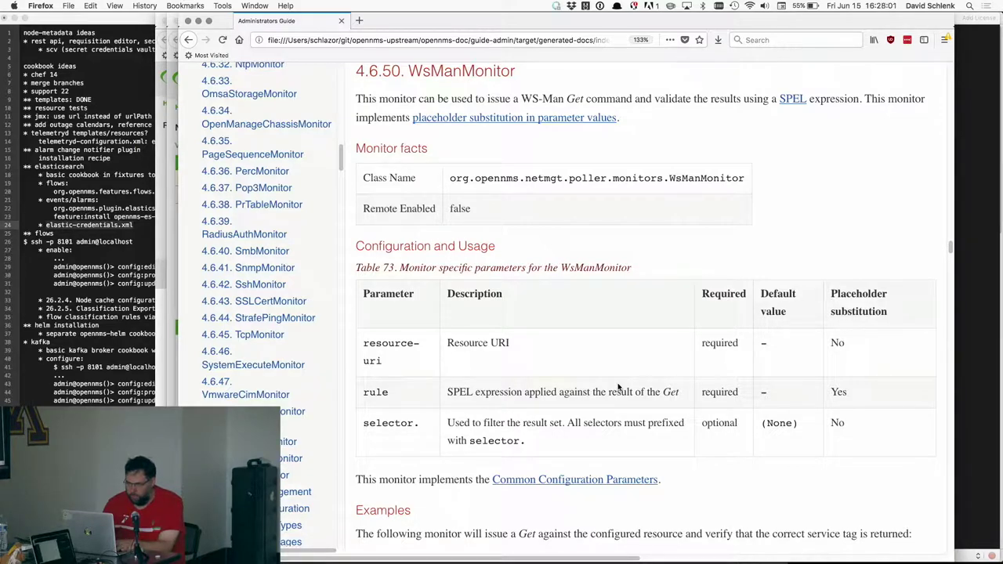
pyautogui.press('super+grave')
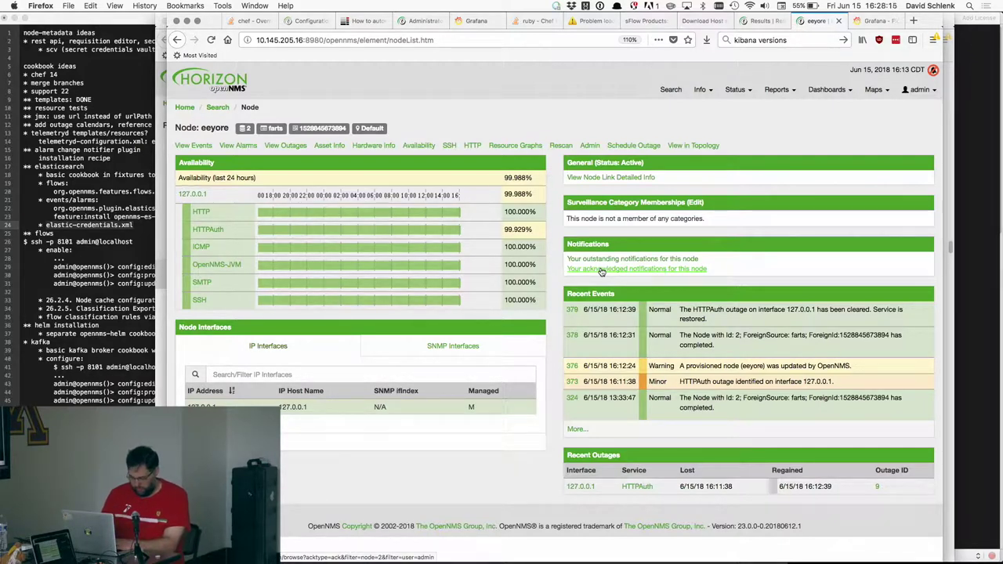
# - Leave the eyeore node page for the Terminal htpasswd session
pyautogui.press('super+Tab')
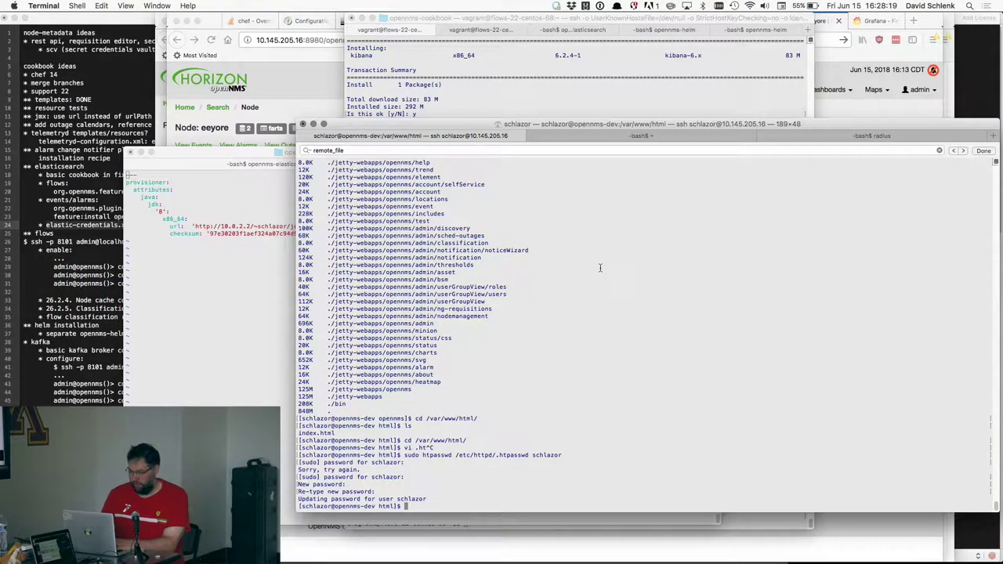
# - Enlarge the Terminal text, reposition the window and maximize it to fill the screen
pyautogui.press('super+plus')
pyautogui.press('super+plus')
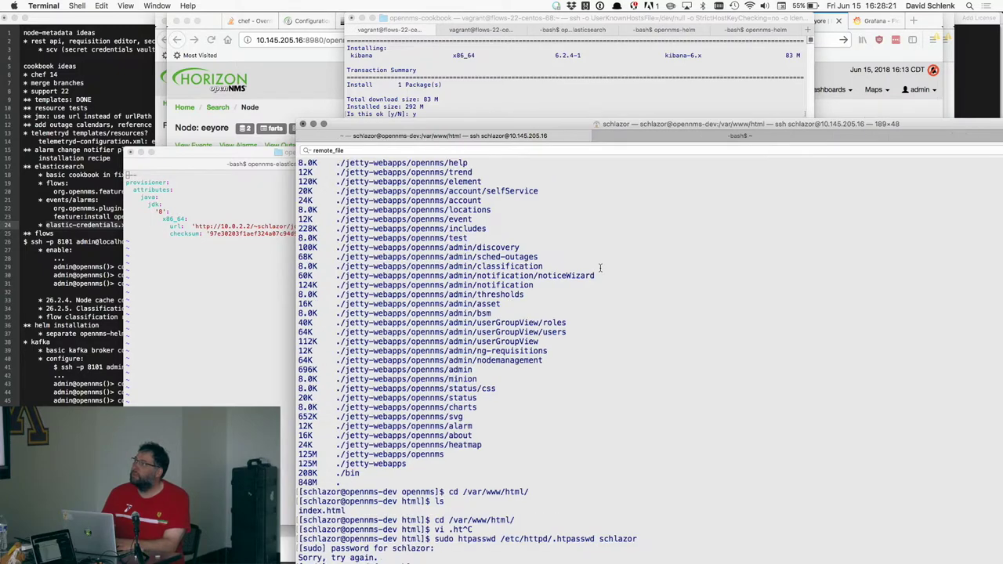
pyautogui.press('super+plus')
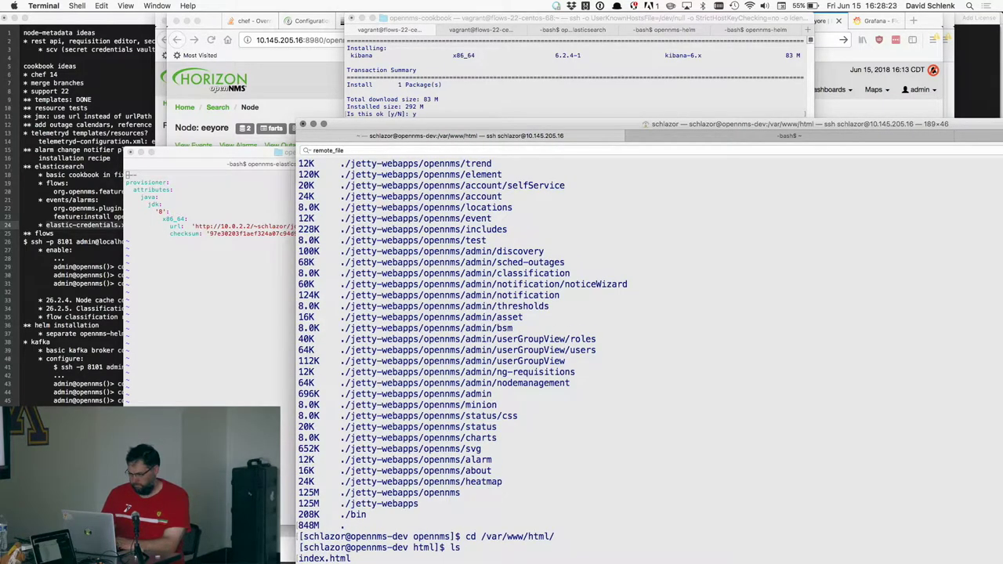
pyautogui.moveTo(513, 128); pyautogui.dragTo(329, 4)
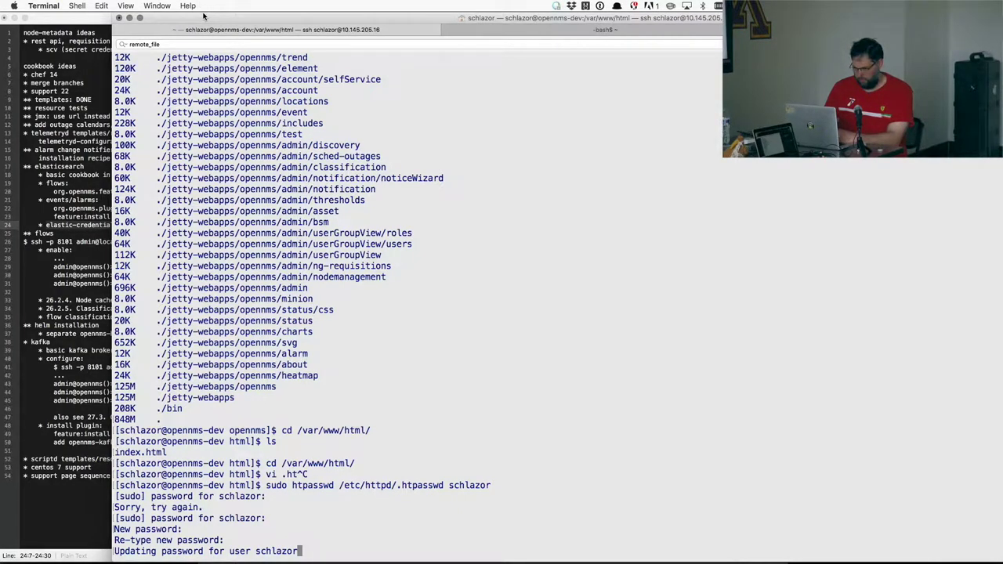
pyautogui.press('super+Tab')
pyautogui.press('super+Tab')
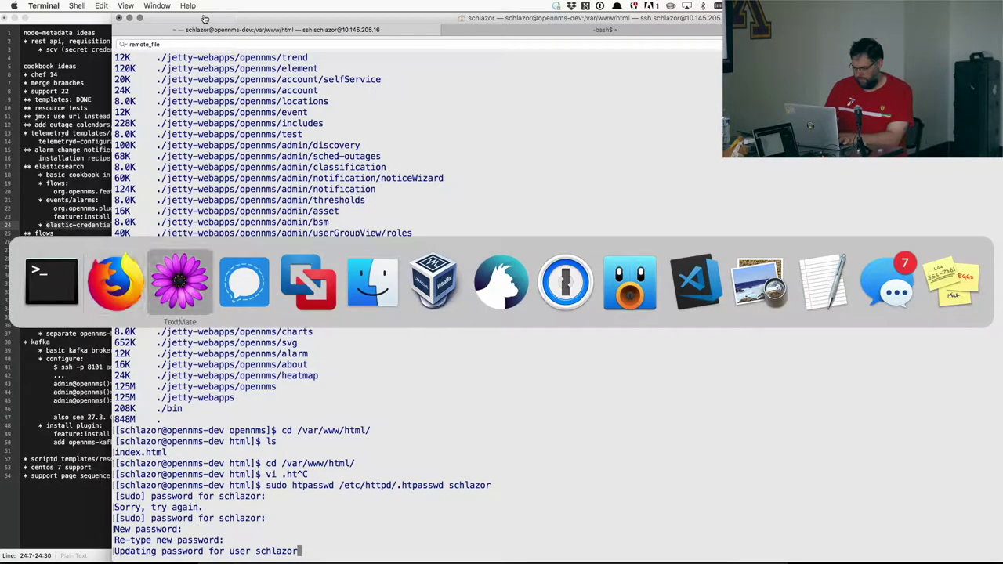
pyautogui.press('super+Tab')
pyautogui.press('super+Tab')
pyautogui.press('super+Tab')
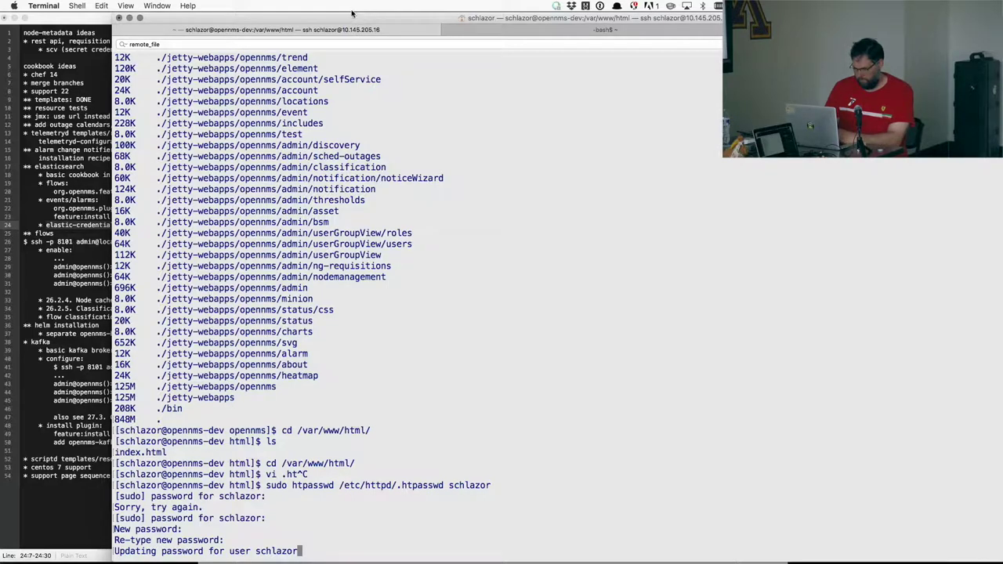
pyautogui.doubleClick(216, 21)
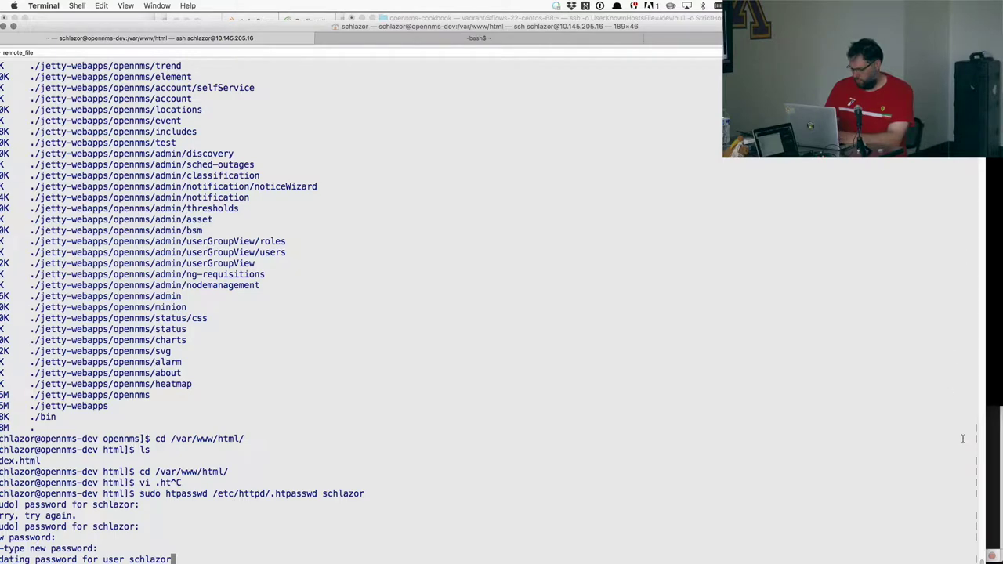
# - Log out of the remote session, clear the screen and rerun ssh to 10.145.205.16
pyautogui.moveTo(986, 510); pyautogui.dragTo(900, 479)
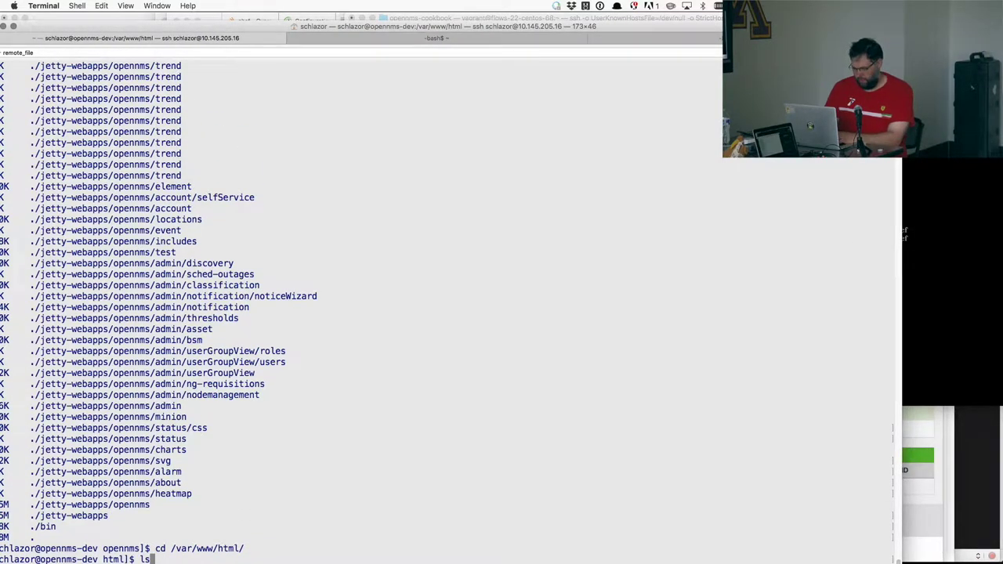
pyautogui.hotkey('ctrl', 'd')
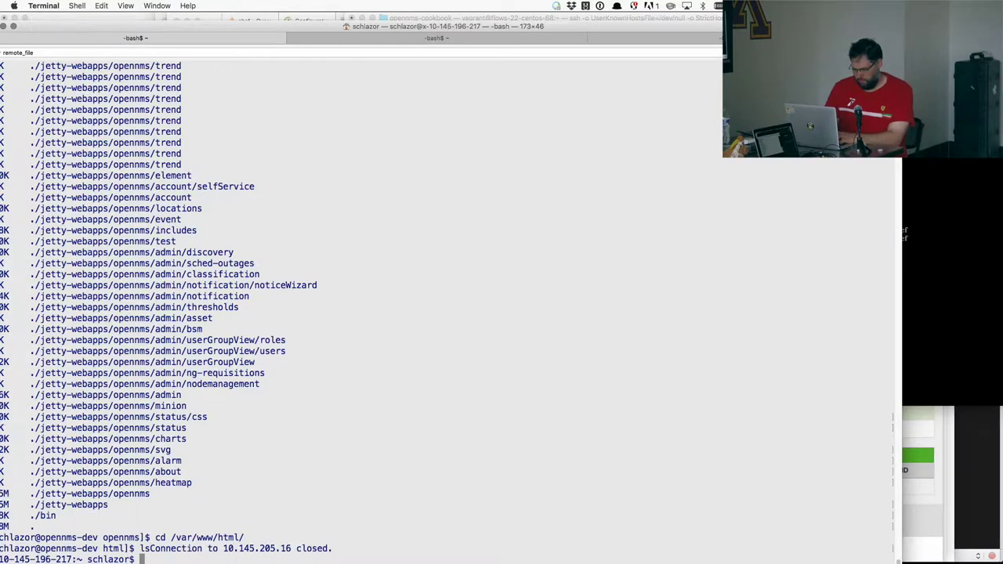
pyautogui.press('super+k')
pyautogui.press('Up')
pyautogui.press('Return')
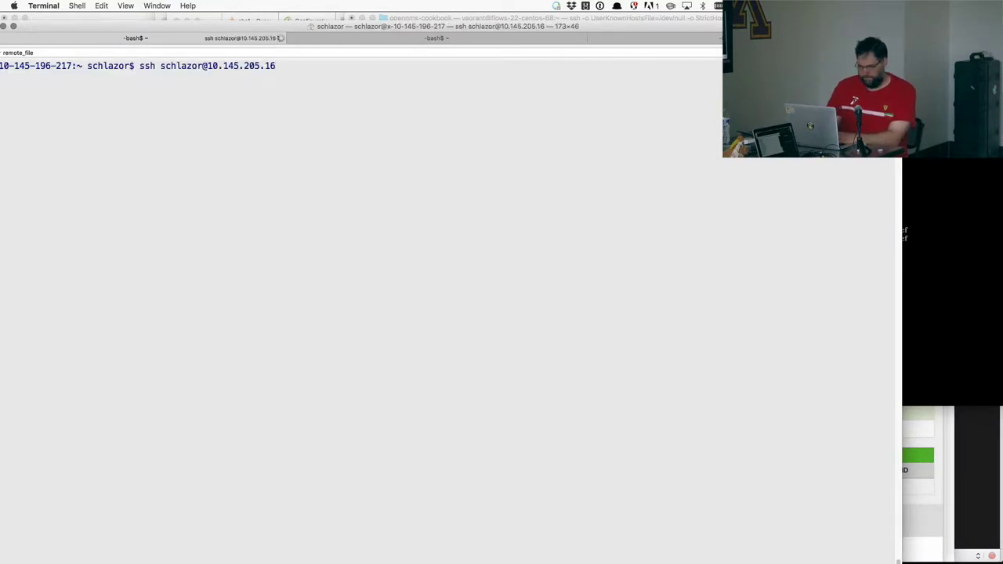
pyautogui.moveTo(546, 26); pyautogui.dragTo(611, 21)
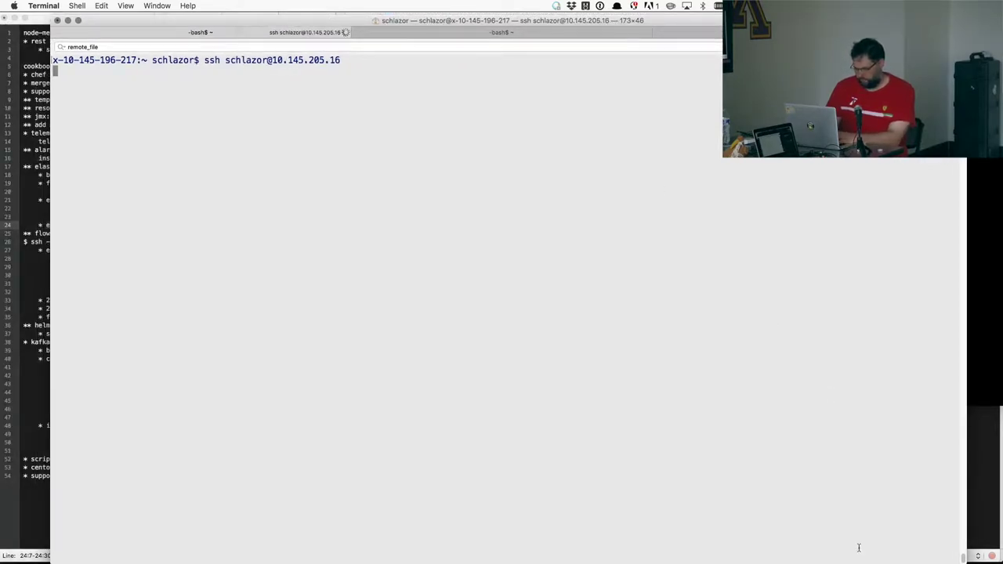
# - Run ip addr in the VMware Fusion build VM console to find its address
pyautogui.press('super+Tab')
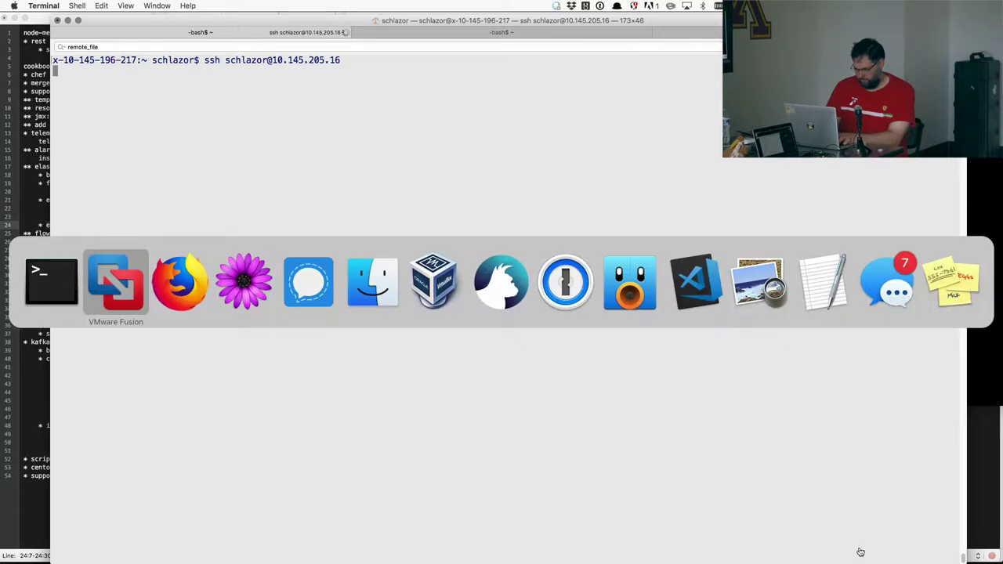
pyautogui.press('super+Tab')
pyautogui.press('super+shift+Tab')
pyautogui.write('ip')
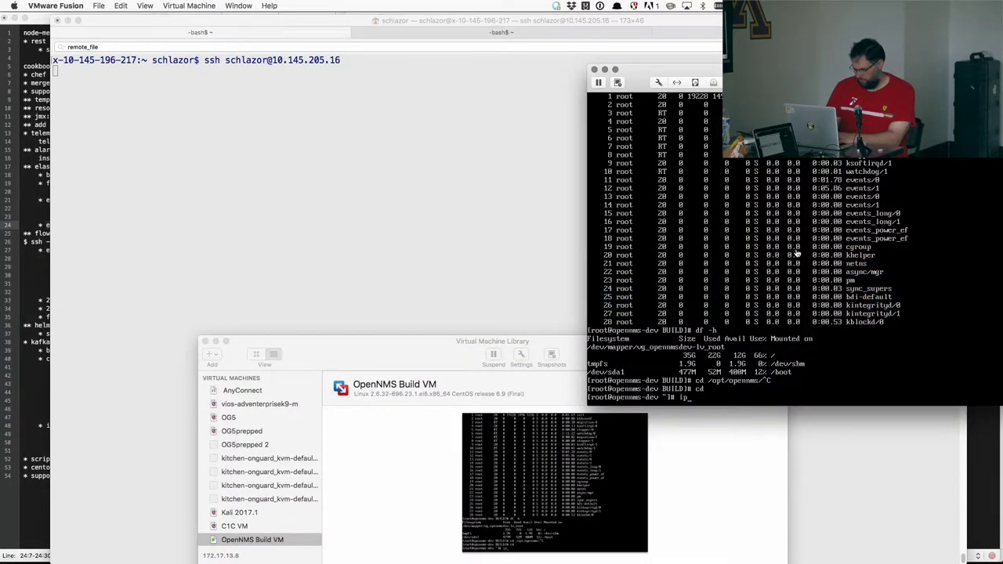
pyautogui.write(' addr')
pyautogui.press('Return')
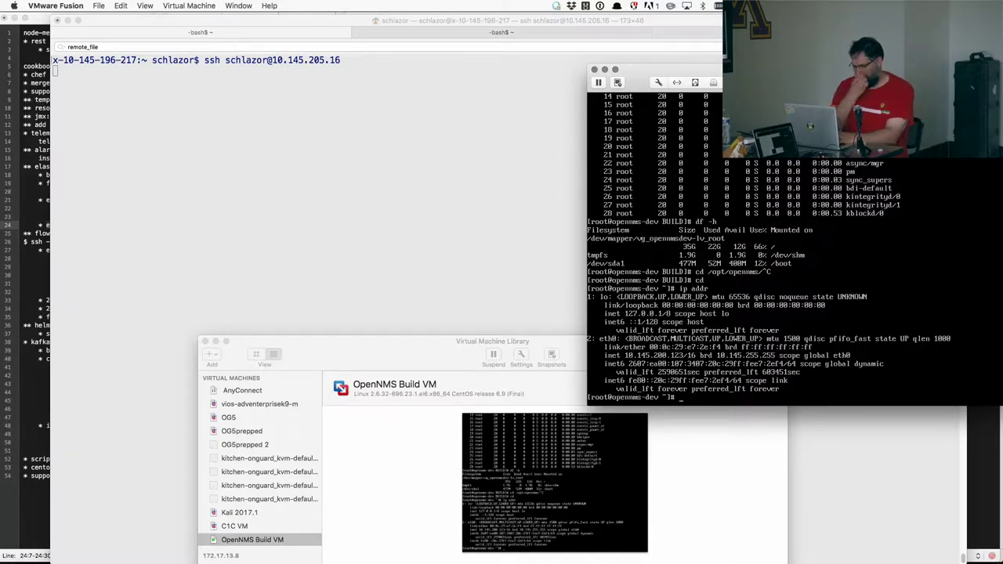
# - Cancel the stalled ssh attempt in Terminal and return to the VM console
pyautogui.press('super+Tab')
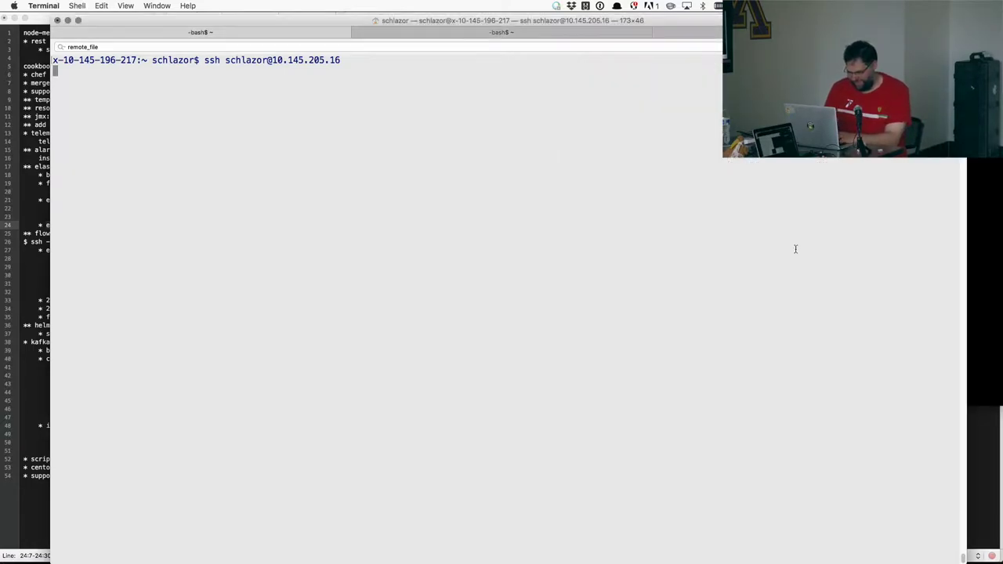
pyautogui.hotkey('ctrl', 'c')
pyautogui.press('super+Tab')
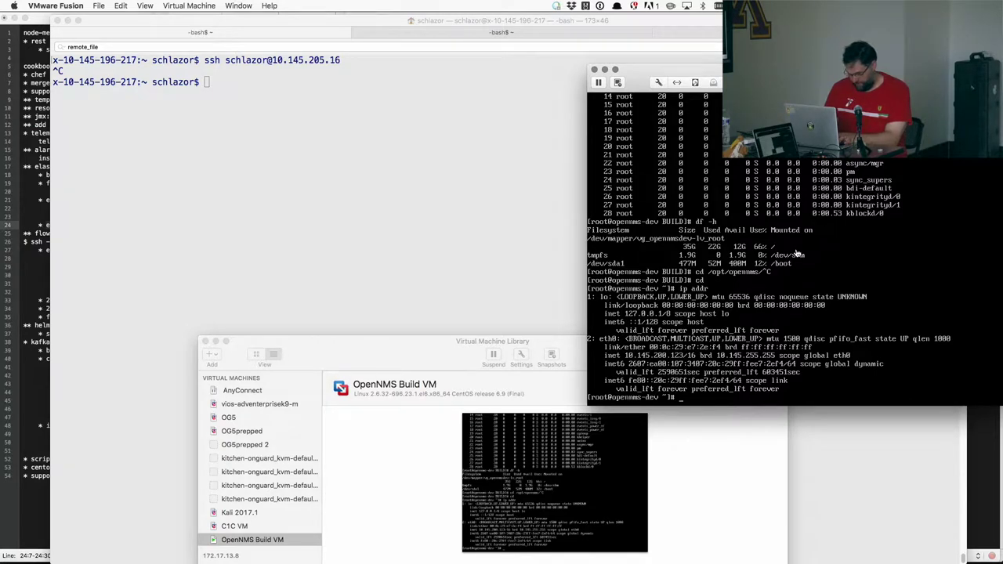
# - SSH into 10.145.200.123, accepting its host key and logging in
pyautogui.press('super+Tab')
pyautogui.press('Up')
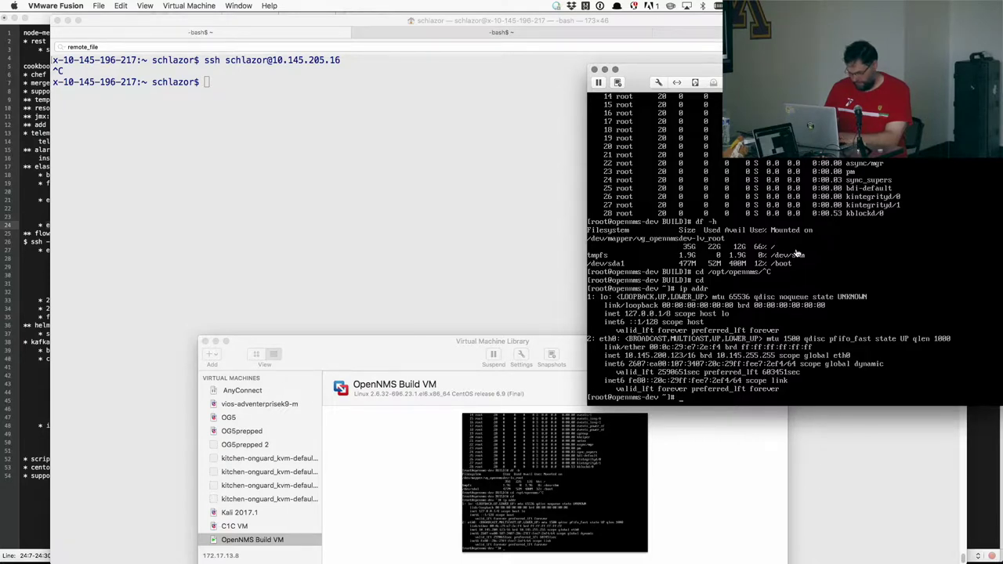
pyautogui.press('super+alt+h')
pyautogui.press('BackSpace')
pyautogui.press('BackSpace')
pyautogui.press('BackSpace')
pyautogui.press('BackSpace')
pyautogui.write('0.123')
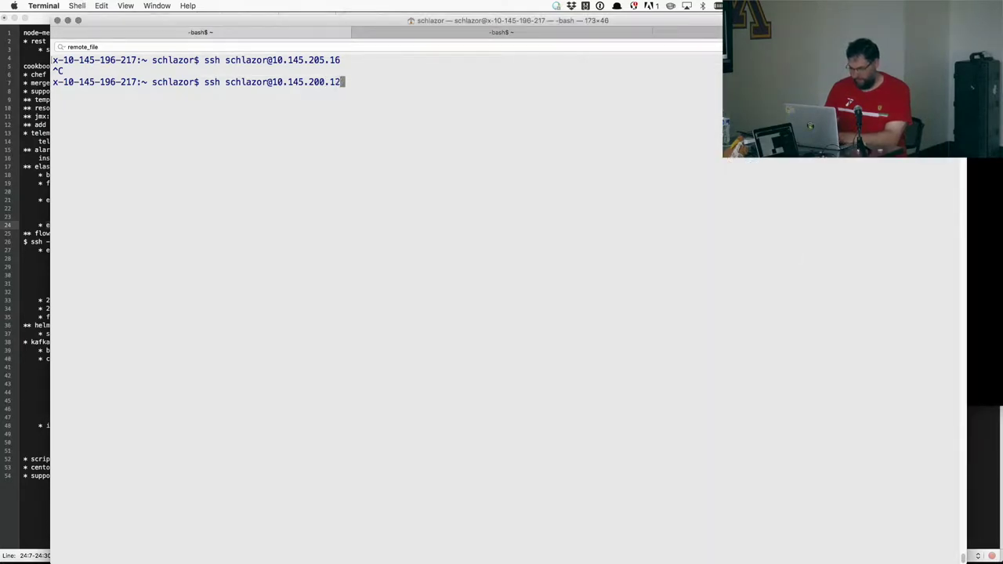
pyautogui.press('Return')
pyautogui.write('yes')
pyautogui.press('Return')
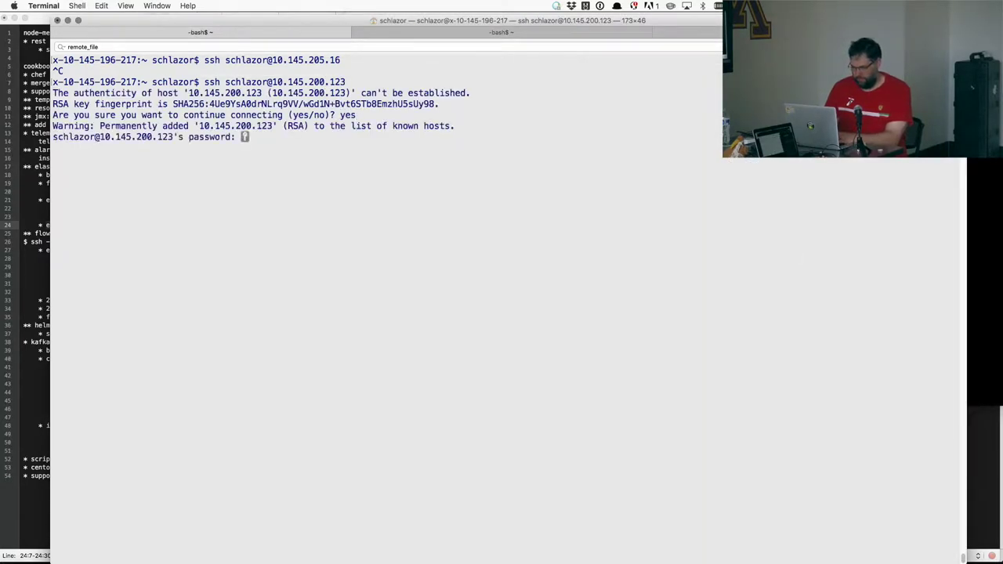
pyautogui.press('Return')
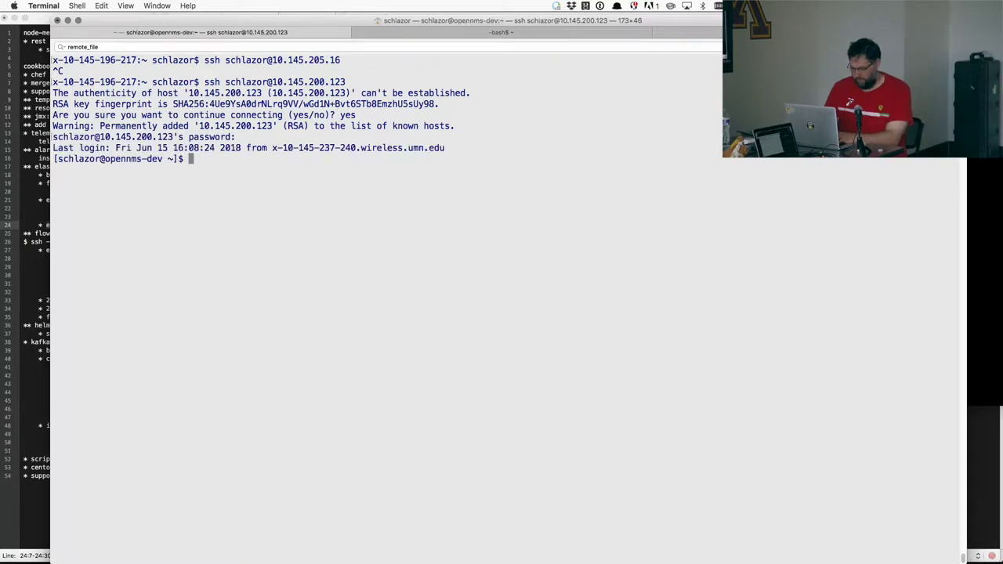
# - Rerun htpasswd from history to update the user's password in /etc/httpd/.htpasswd
pyautogui.hotkey('ctrl', 'r')
pyautogui.write('ht')
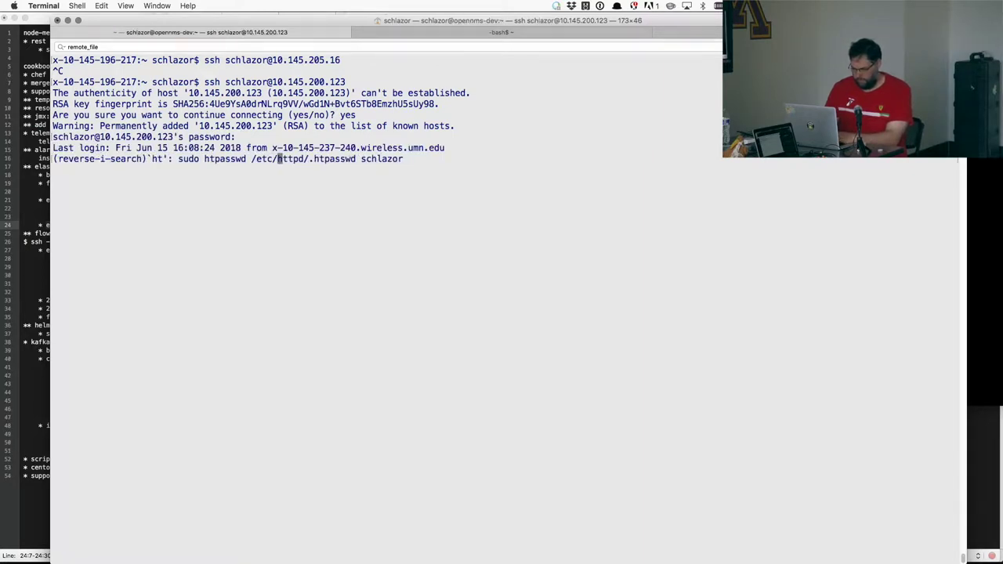
pyautogui.press('Return')
pyautogui.press('Return')
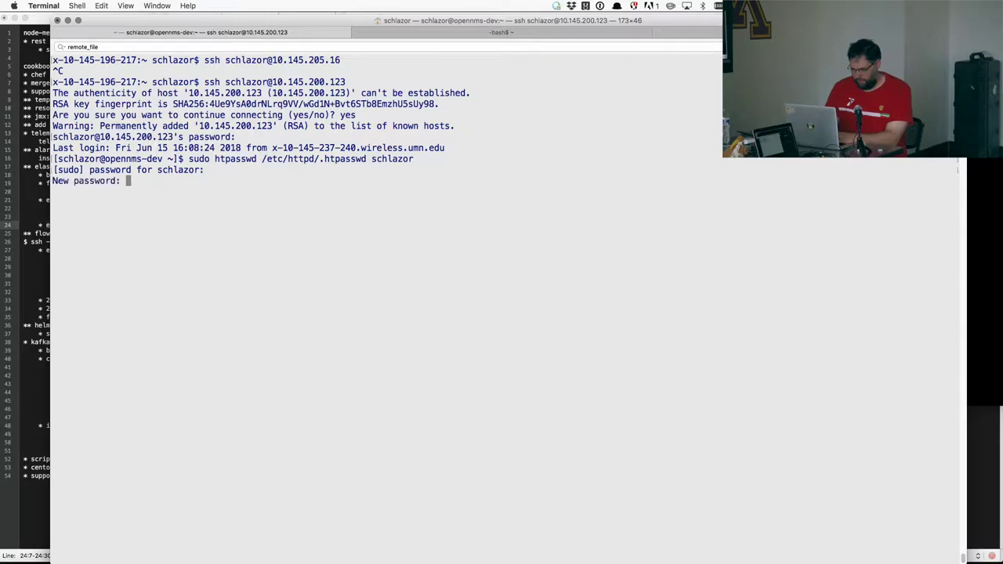
pyautogui.press('Return')
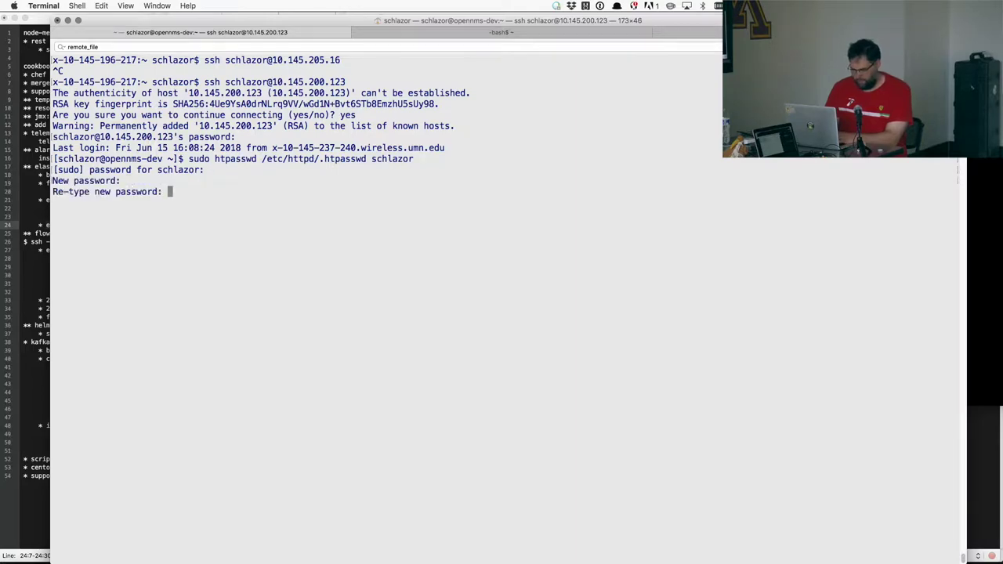
pyautogui.press('Return')
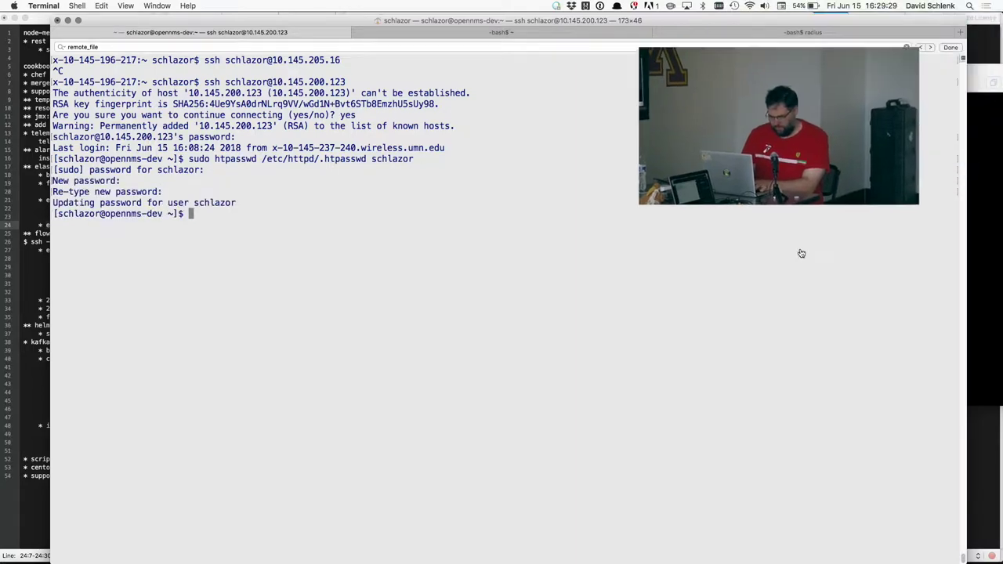
pyautogui.press('super+Tab')
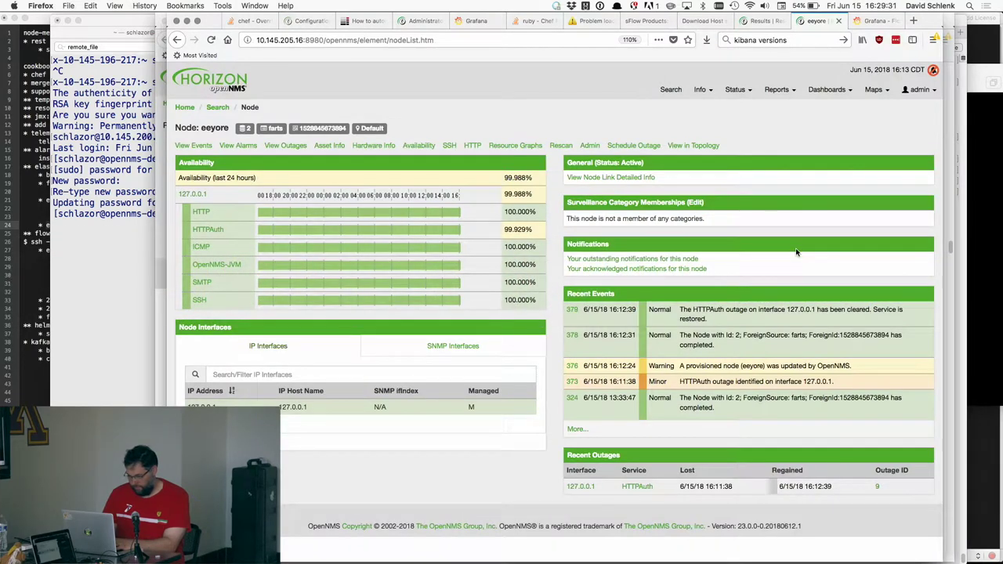
# - Point Firefox's OpenNMS address at server 10.145.200.123, copied from Terminal
pyautogui.press('super+l')
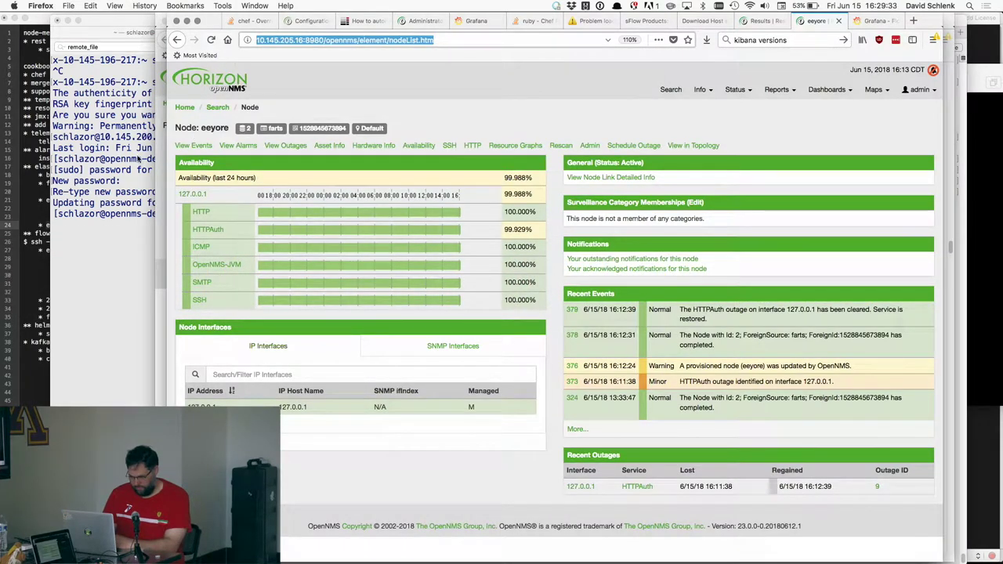
pyautogui.click(110, 141)
pyautogui.doubleClick(102, 136)
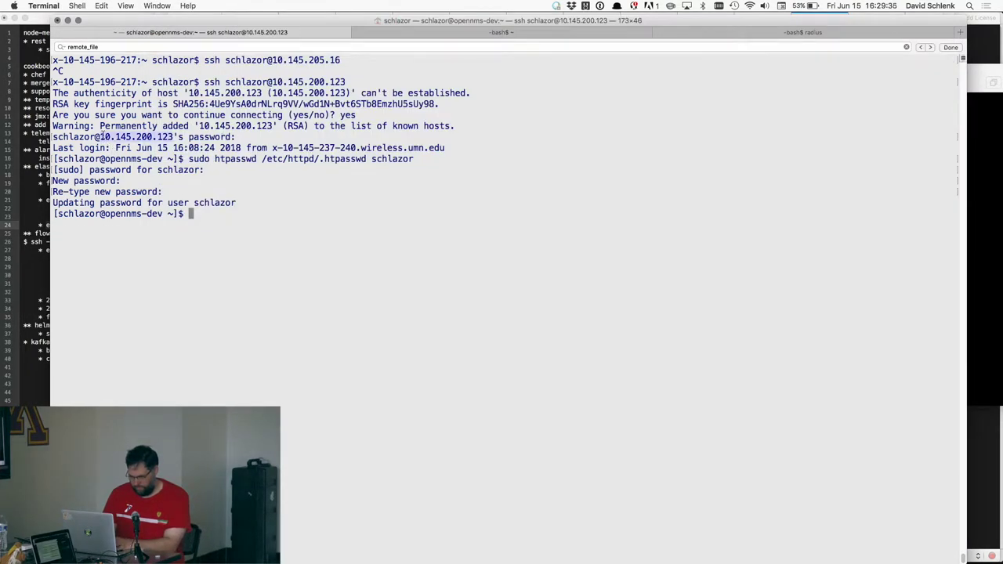
pyautogui.press('super+c')
pyautogui.press('super+Tab')
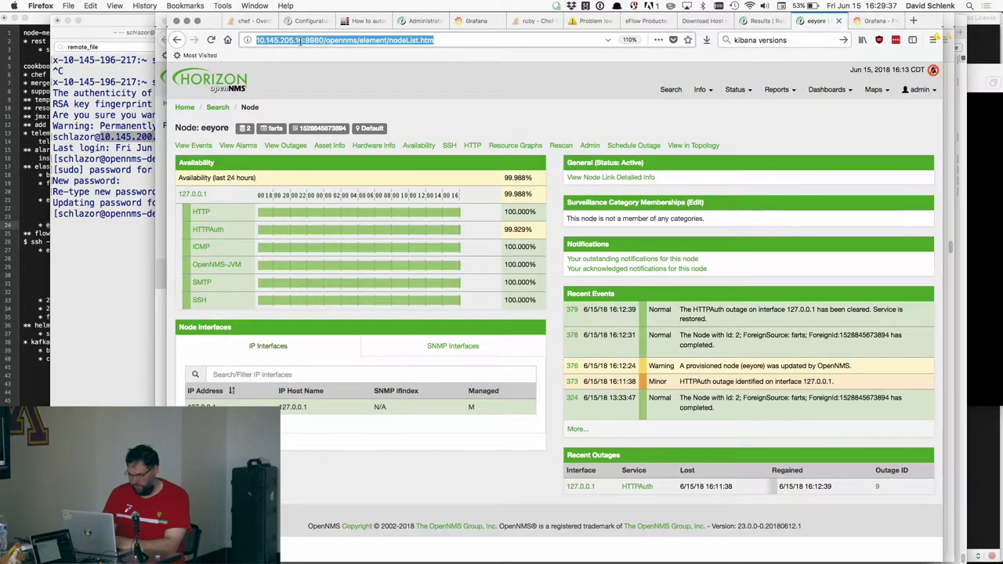
pyautogui.click(303, 40)
pyautogui.press('super+shift+Left')
pyautogui.press('super+v')
pyautogui.press('Return')
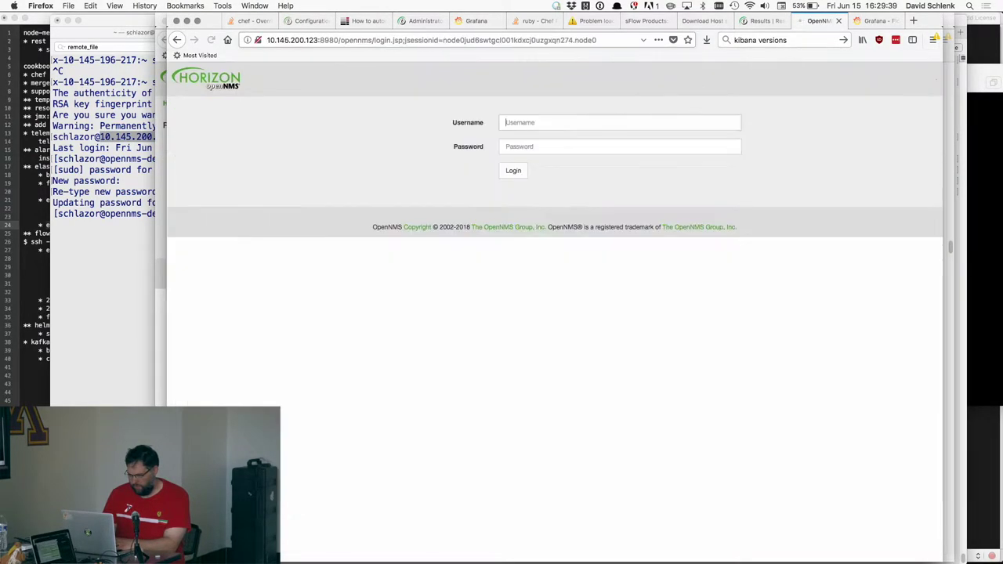
# - Log in as admin, declining to save the login in Firefox and LastPass
pyautogui.press('Tab')
pyautogui.press('Return')
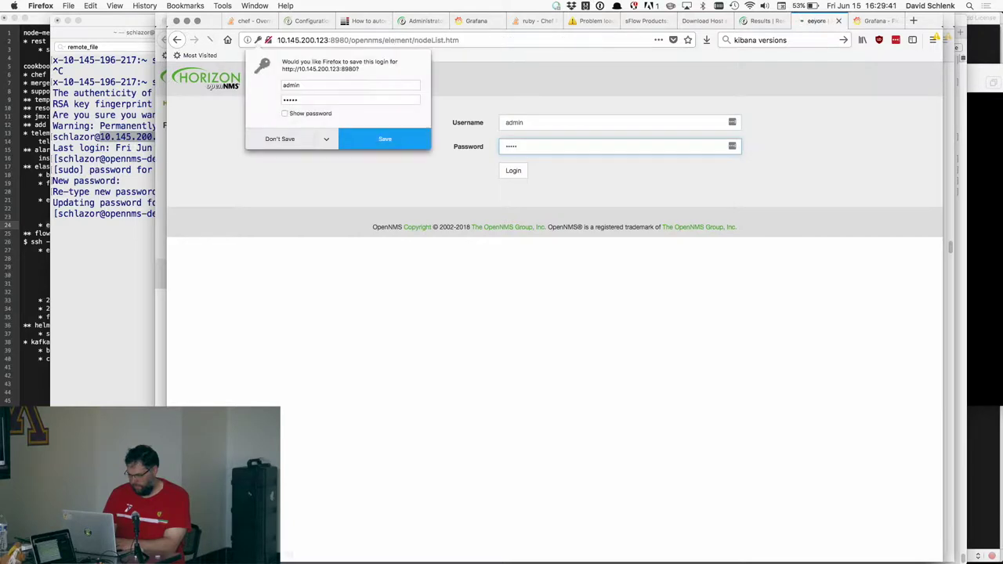
pyautogui.click(327, 139)
pyautogui.click(310, 157)
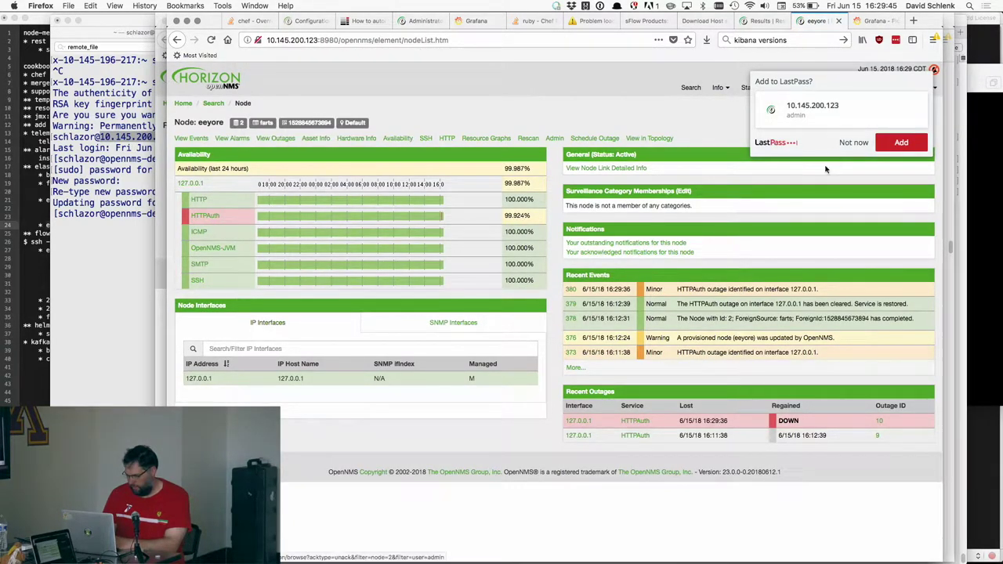
pyautogui.click(853, 142)
# - Open node eeyore in the farts requisition and edit its password asset
pyautogui.moveTo(921, 87)
pyautogui.click(913, 115)
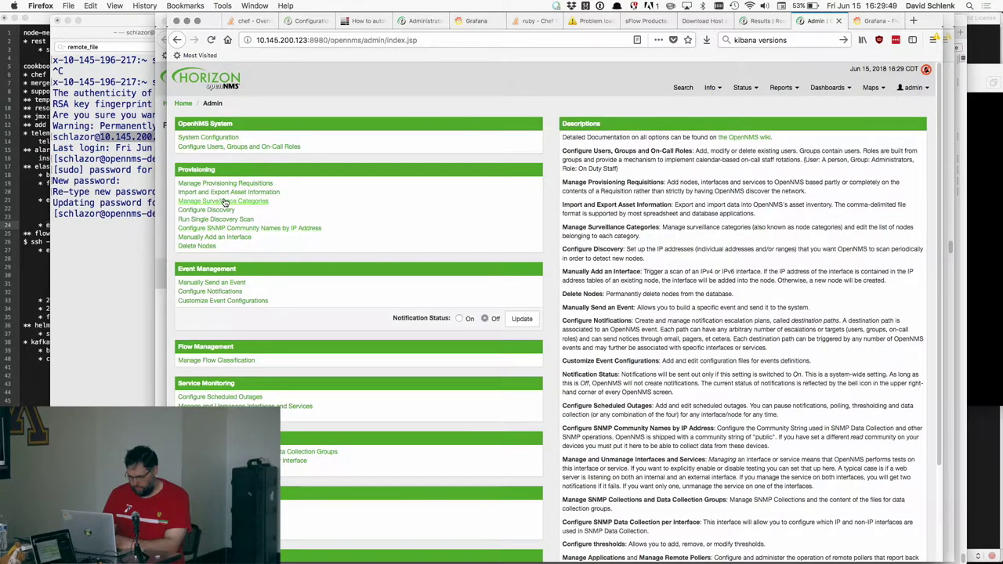
pyautogui.click(223, 183)
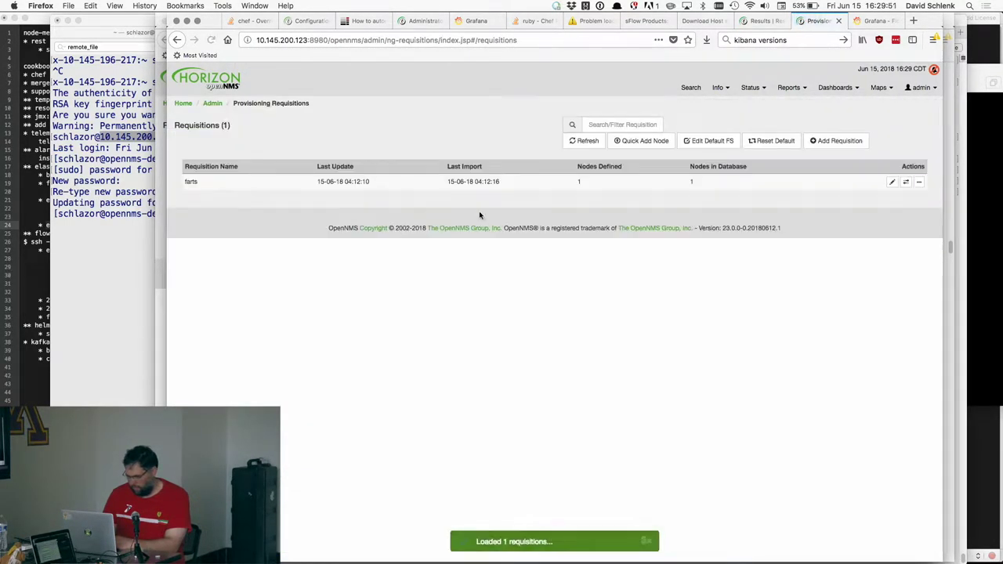
pyautogui.click(892, 183)
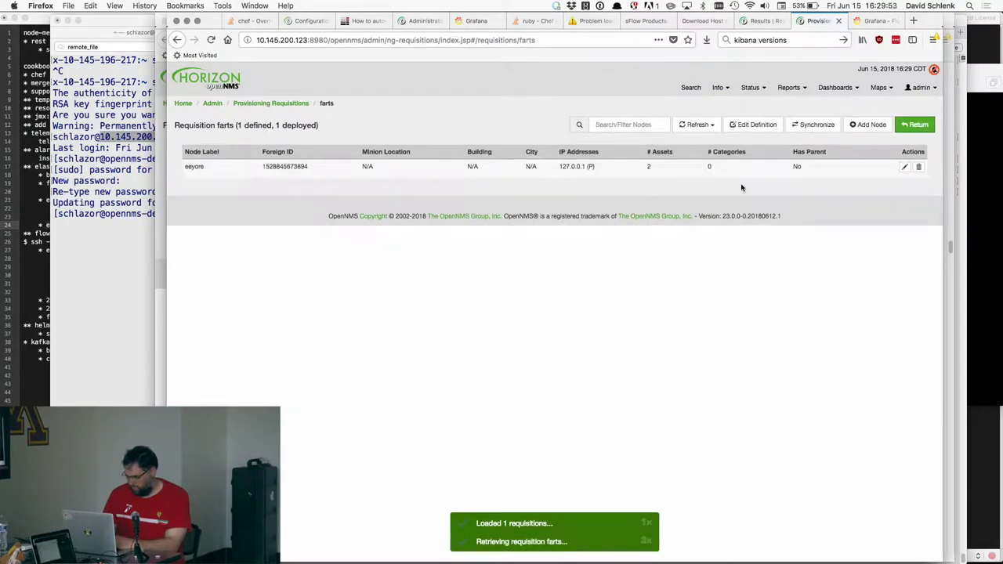
pyautogui.click(904, 167)
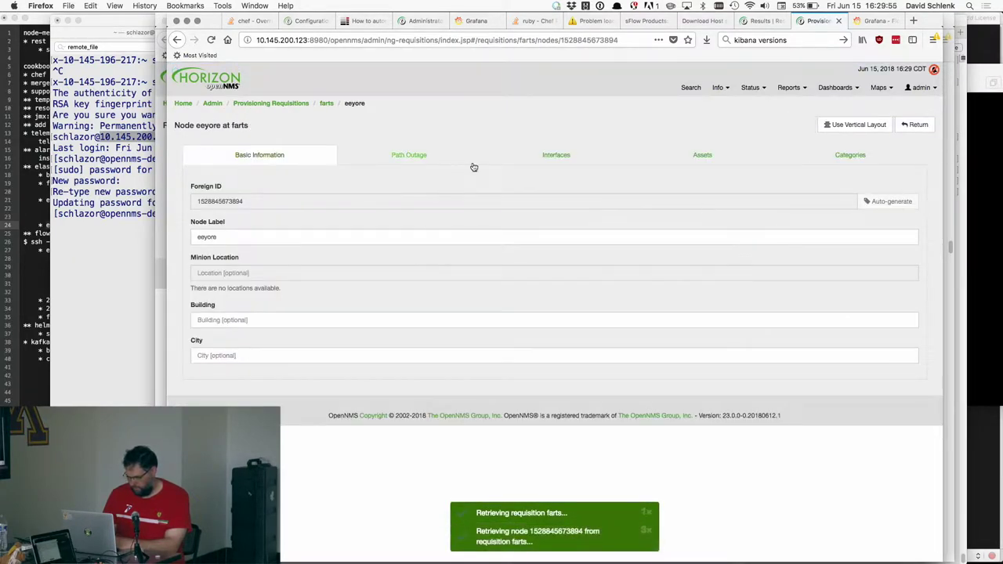
pyautogui.click(547, 161)
pyautogui.click(678, 159)
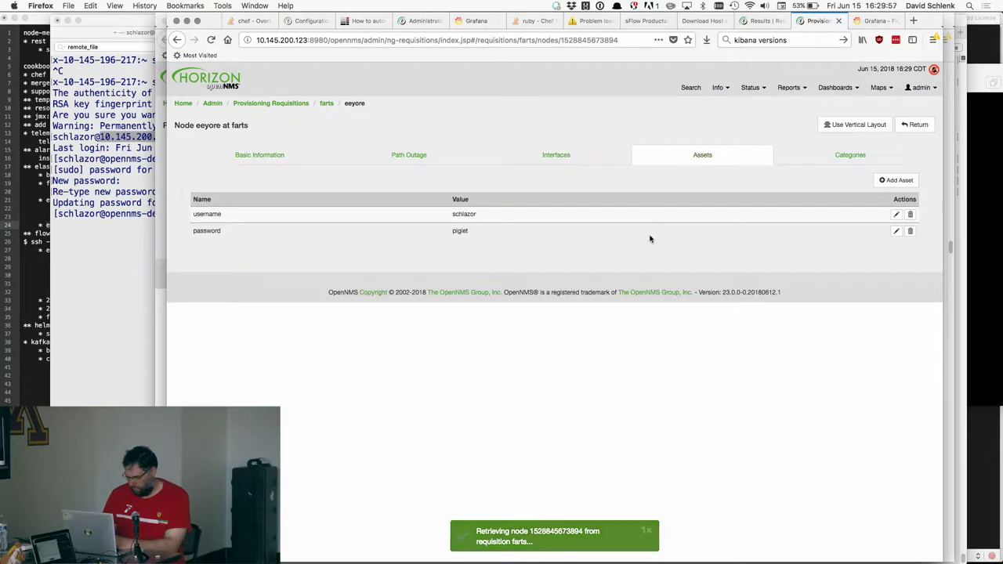
pyautogui.click(895, 230)
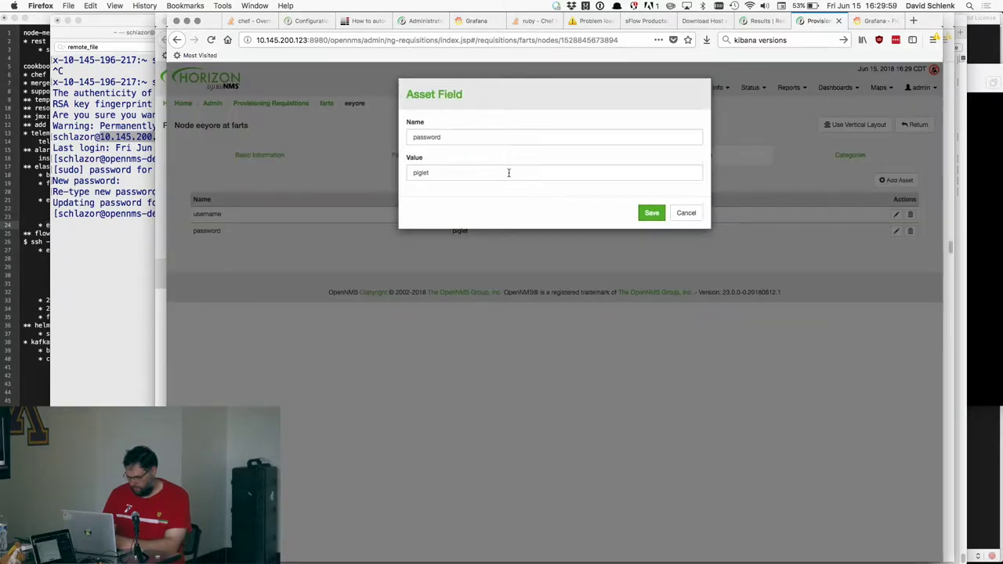
# - Replace the password asset with the new value and save node eeyore
pyautogui.doubleClick(508, 172)
pyautogui.click(650, 213)
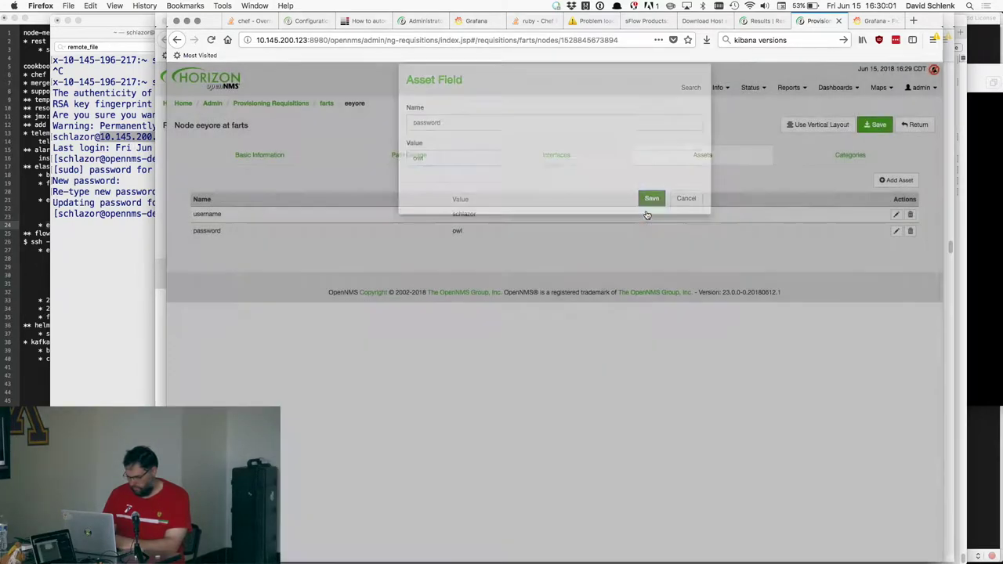
pyautogui.click(875, 125)
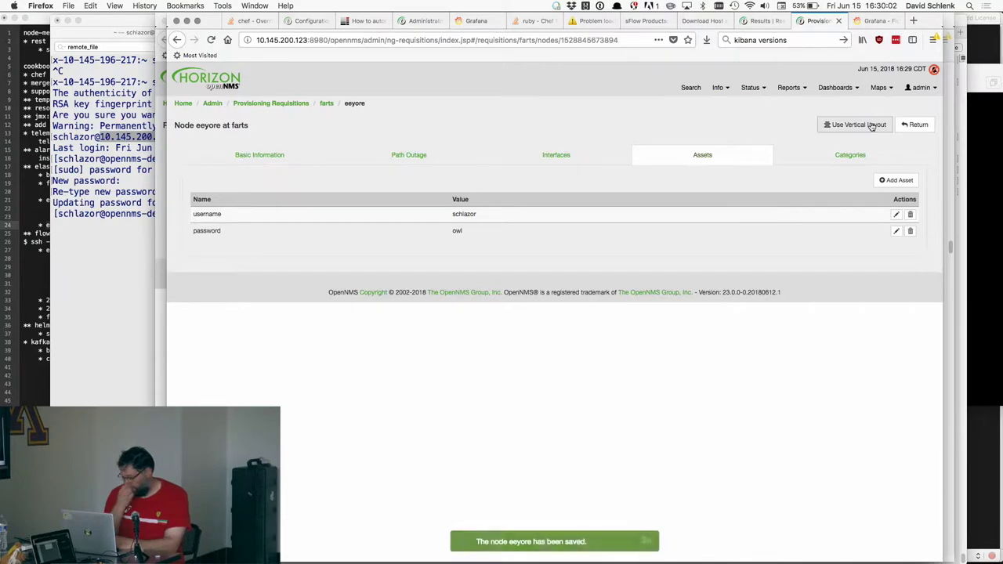
pyautogui.click(914, 125)
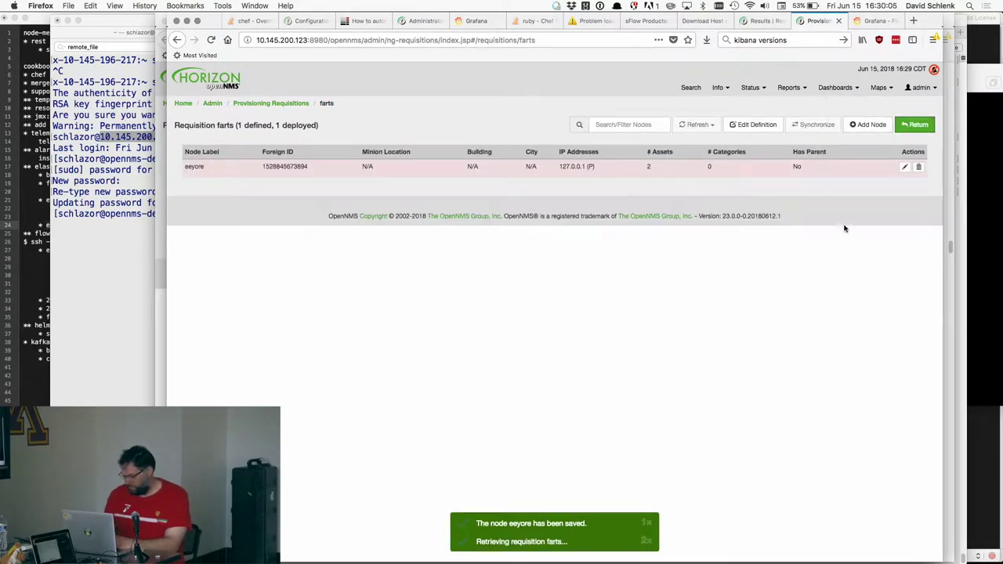
# - Synchronize the farts requisition with rescan of existing nodes, then go to the node list
pyautogui.click(813, 125)
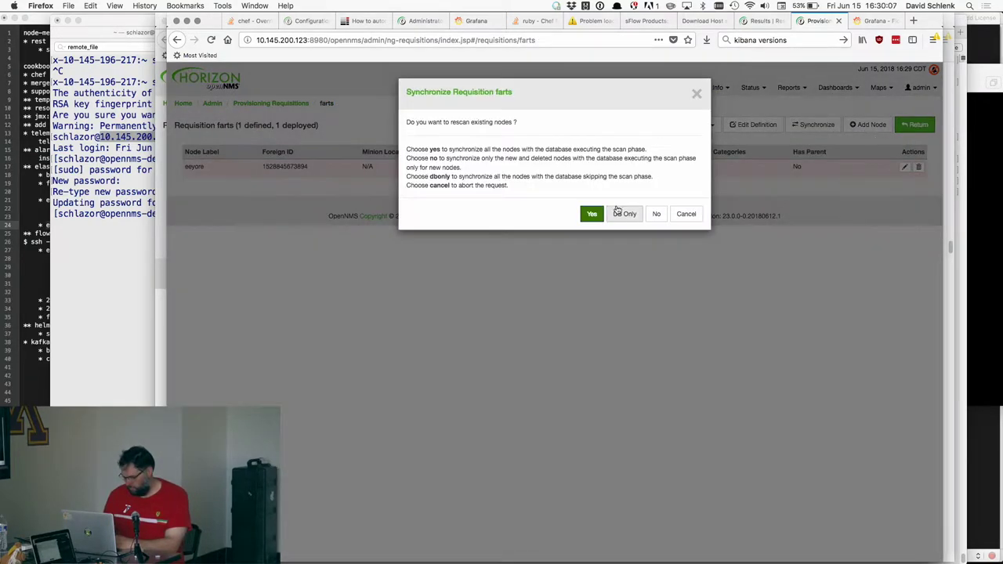
pyautogui.click(592, 213)
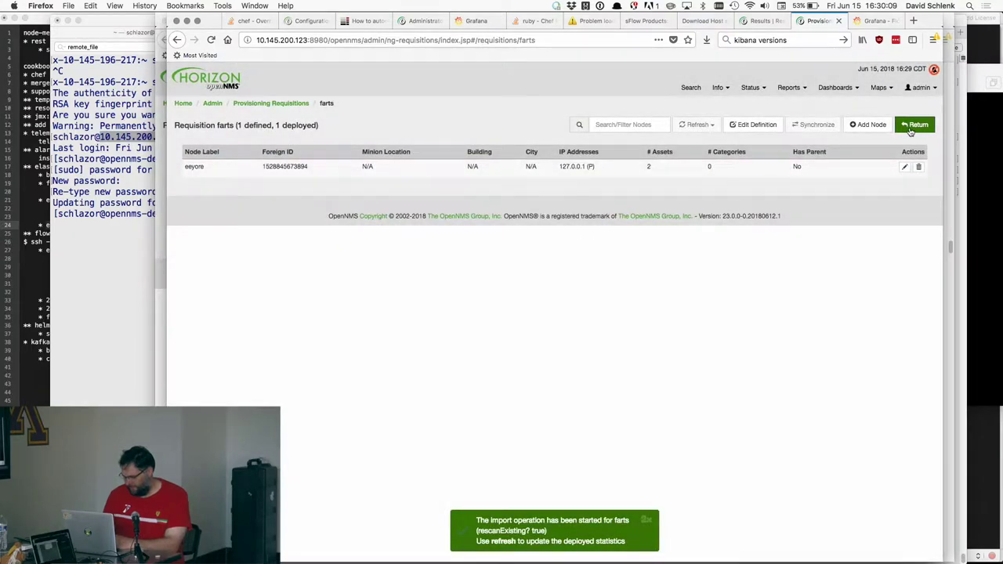
pyautogui.click(913, 125)
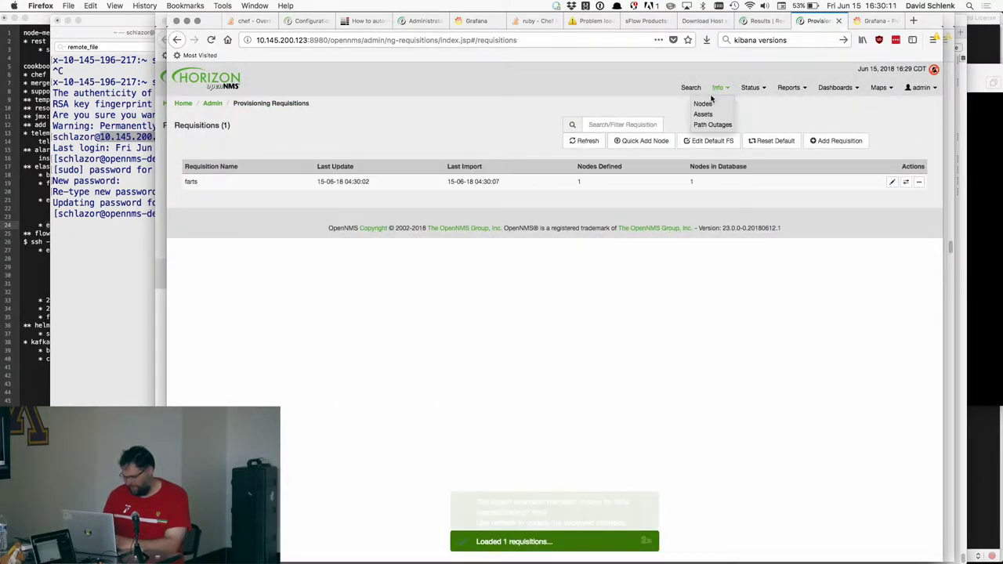
pyautogui.click(703, 103)
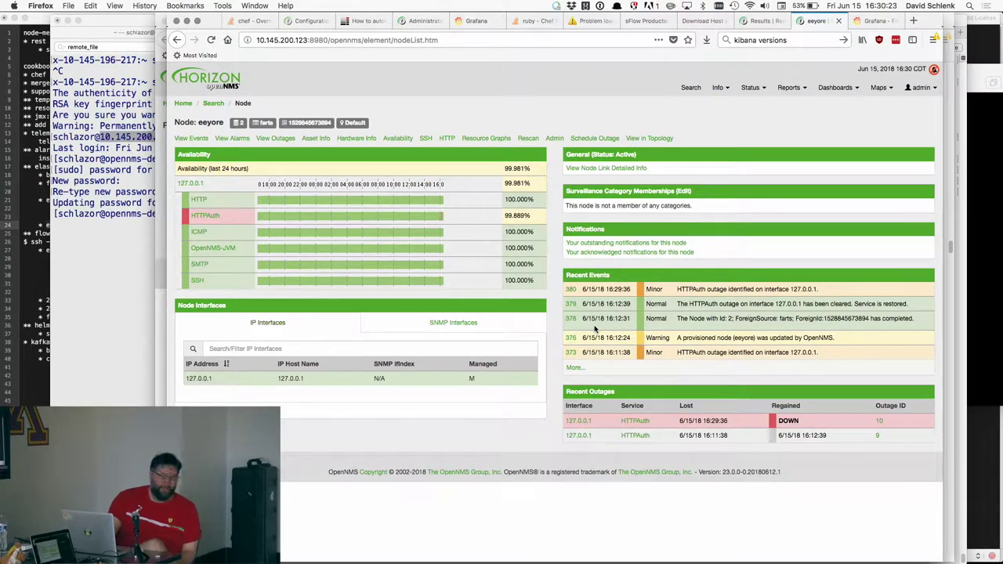
# - Reload eeyore's node page twice to check the new events, then return to Terminal
pyautogui.press('super+r')
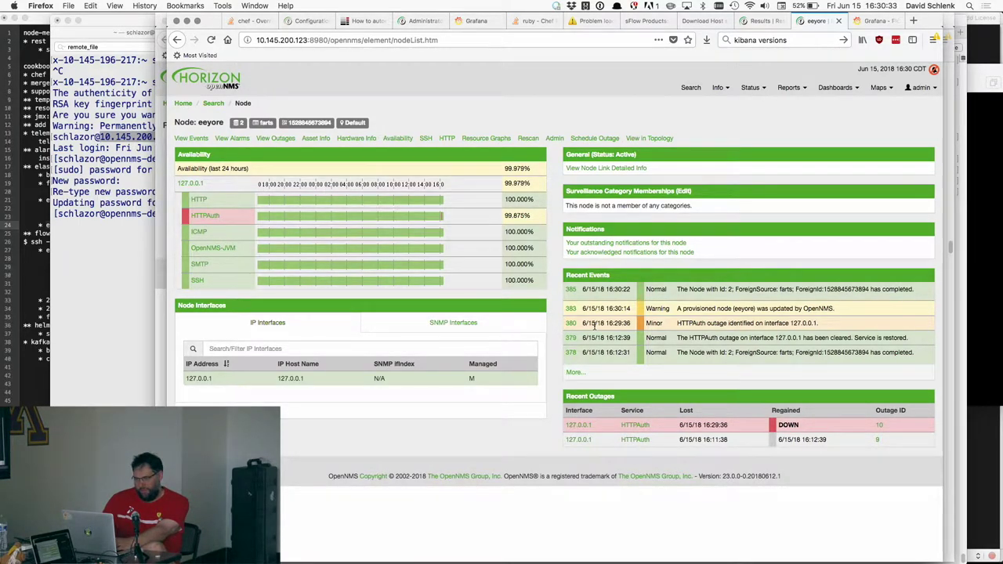
pyautogui.press('super+r')
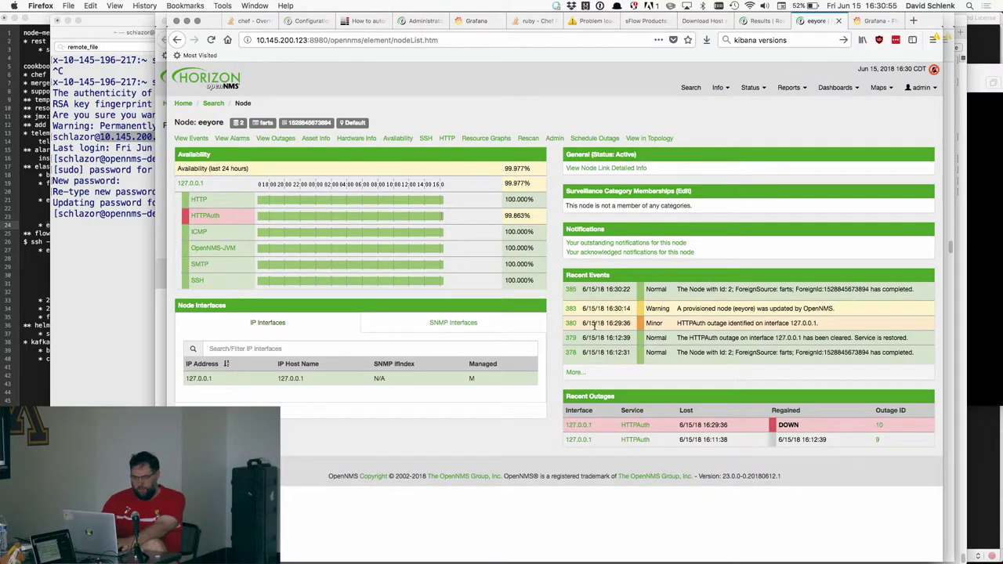
pyautogui.press('super+Tab')
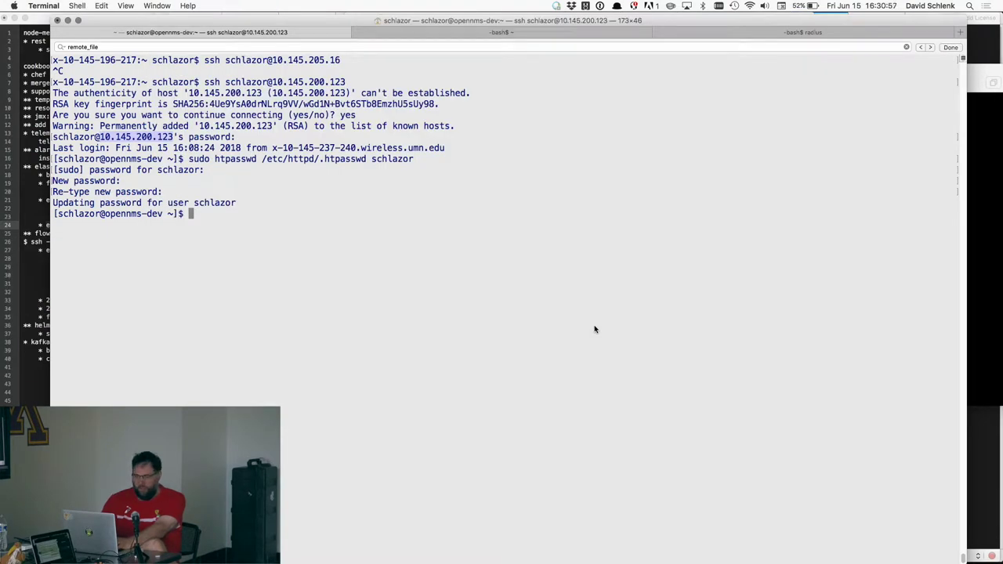
# - View /opt/opennms/etc/poller-configuration.xml in less at HTTPAuth's {username} and {password} parameters
pyautogui.write('less /opt/opennms/etc/')
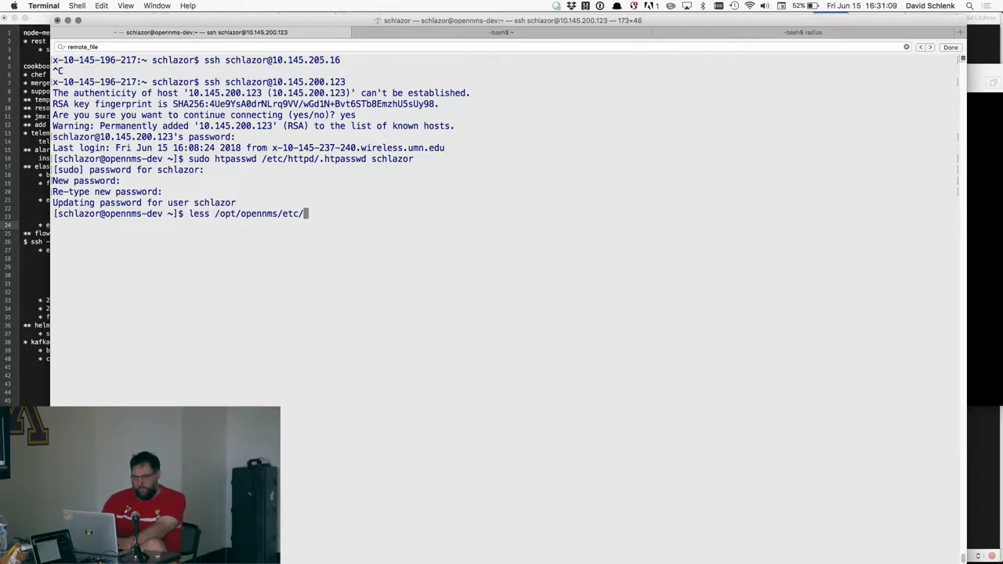
pyautogui.write('po')
pyautogui.press('Tab')
pyautogui.write('e')
pyautogui.press('Tab')
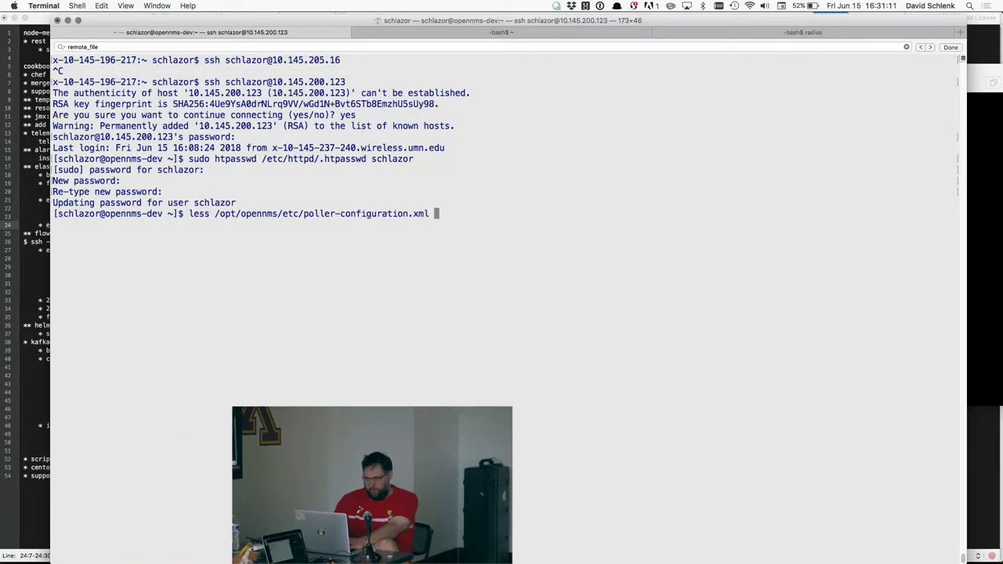
pyautogui.press('Return')
pyautogui.press('/')
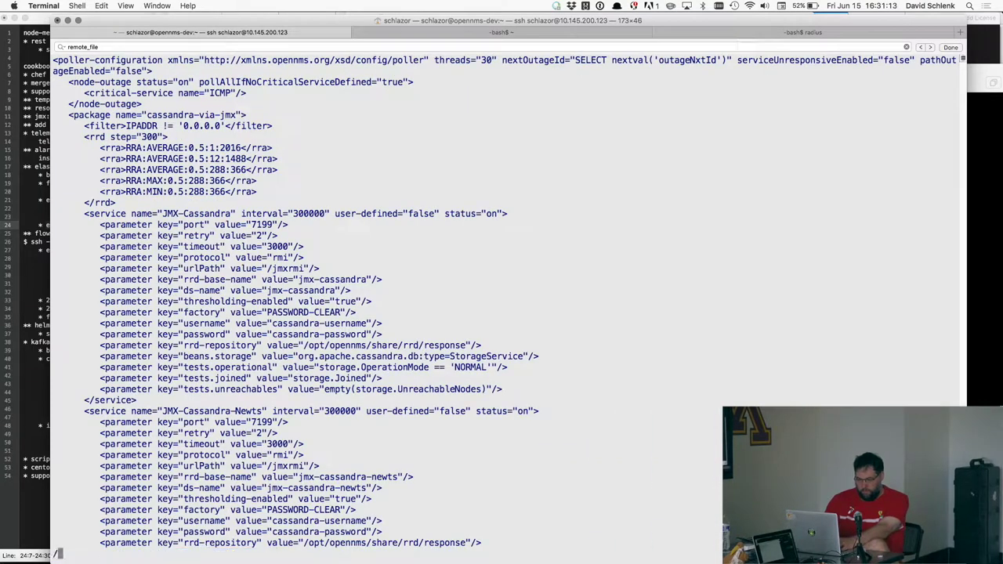
pyautogui.write('Auth')
pyautogui.press('Return')
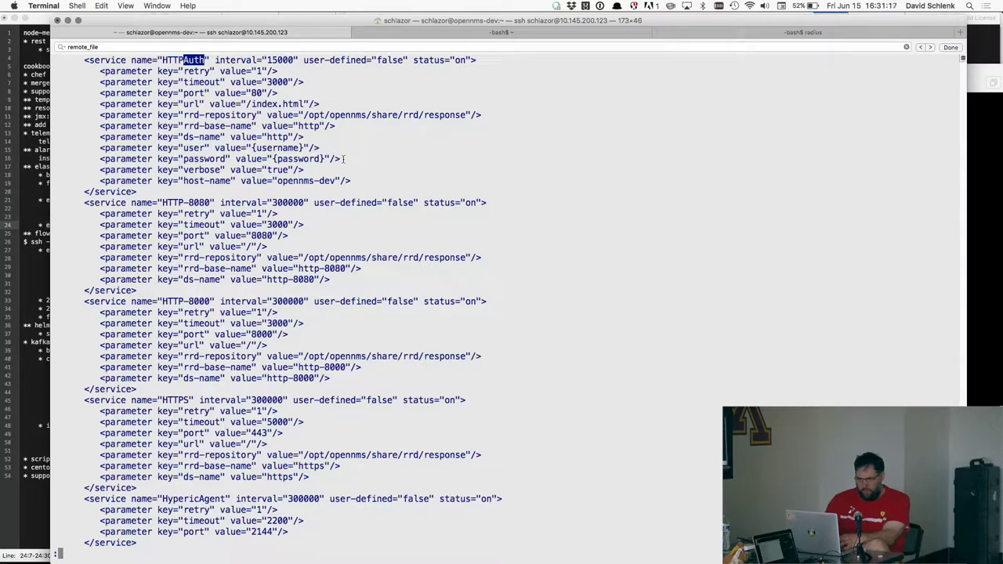
pyautogui.moveTo(342, 159); pyautogui.dragTo(51, 147)
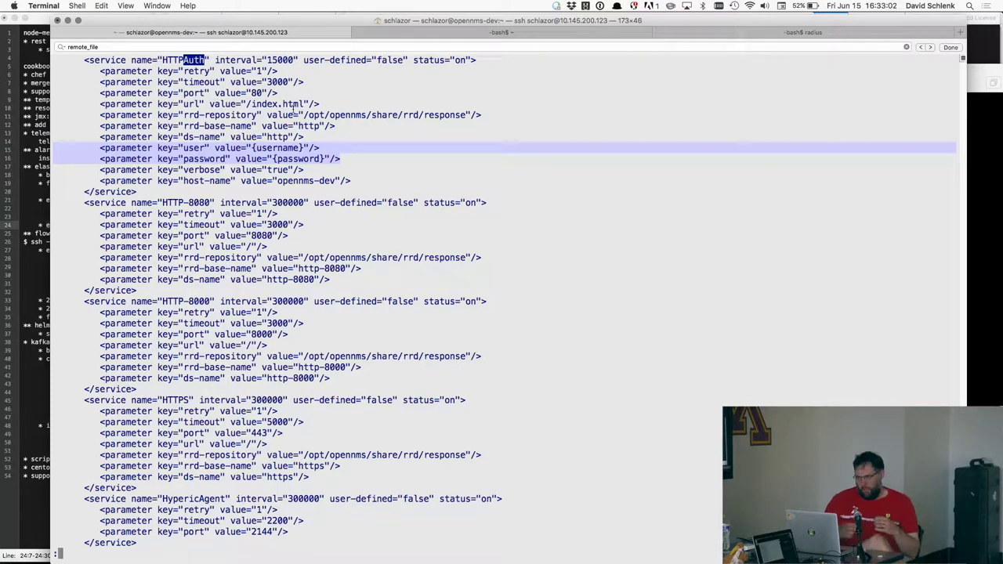
# - Find the vagrant Kibana terminal window and log out of the vagrant box session
pyautogui.press('super+Tab')
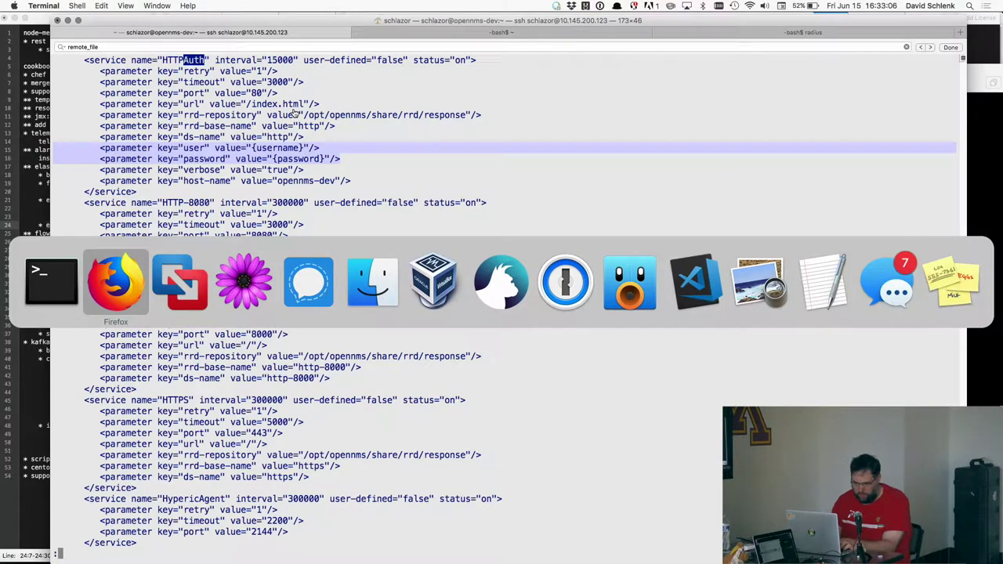
pyautogui.press('super+shift+Tab')
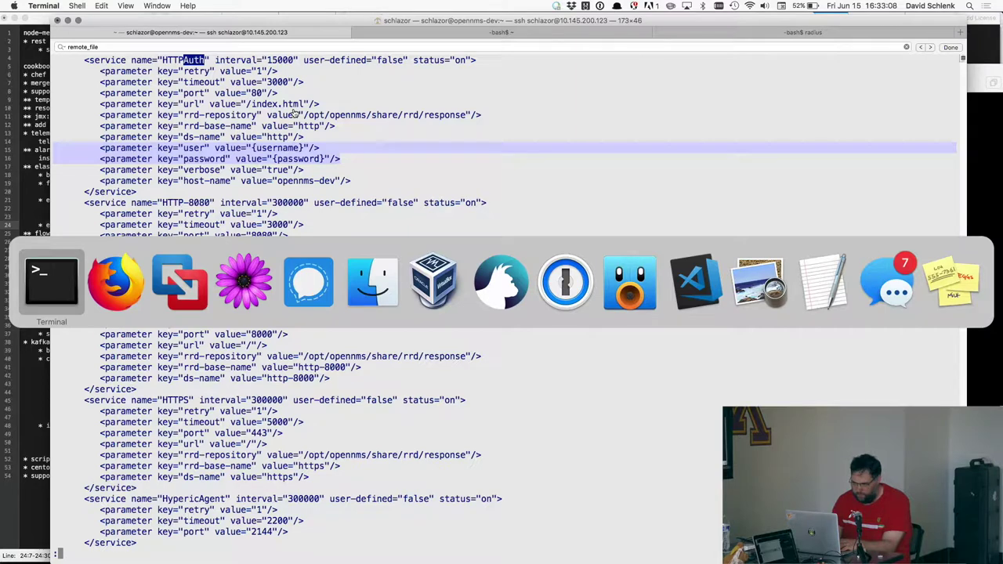
pyautogui.press('super+Tab')
pyautogui.press('super+shift+Tab')
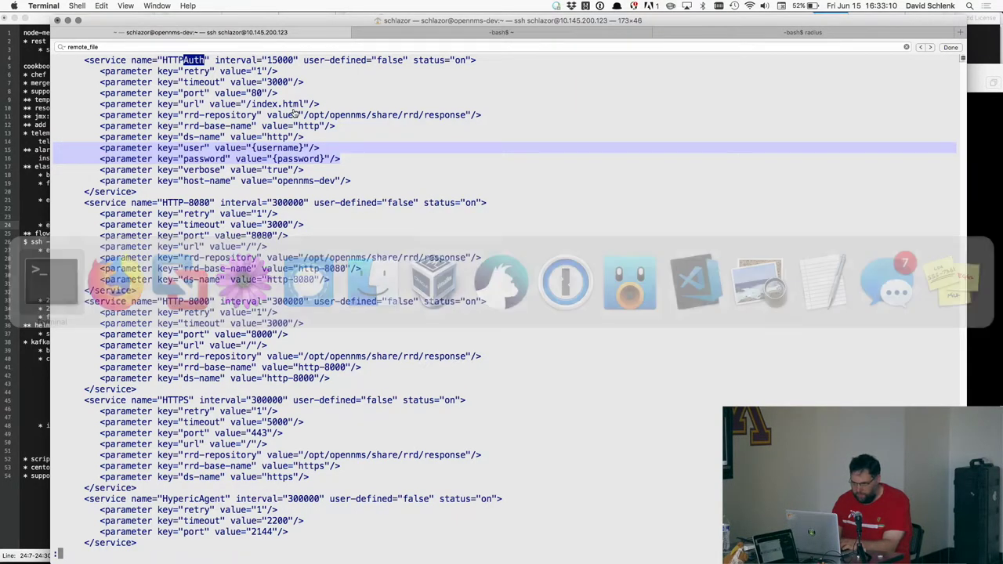
pyautogui.press('super+grave')
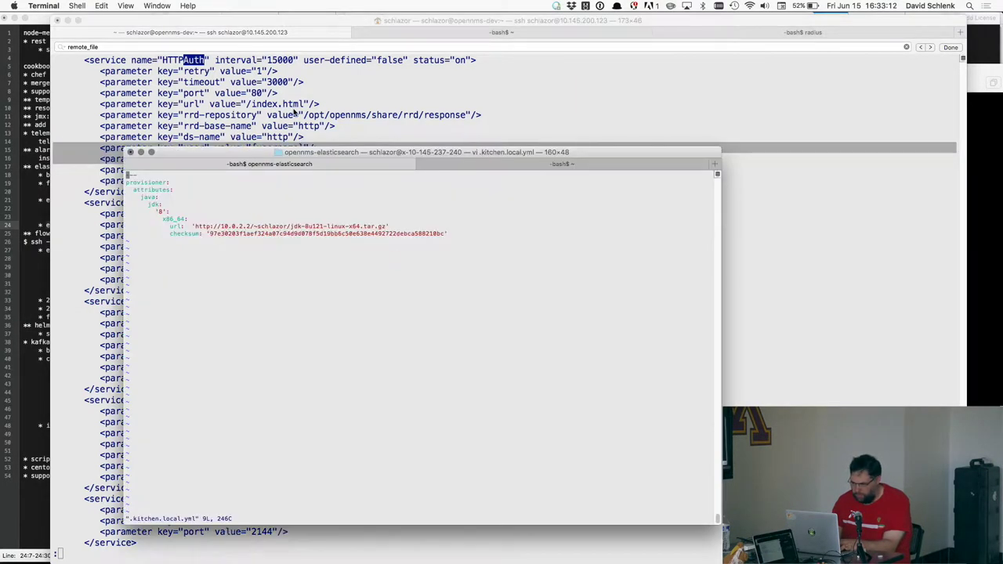
pyautogui.press('super+grave')
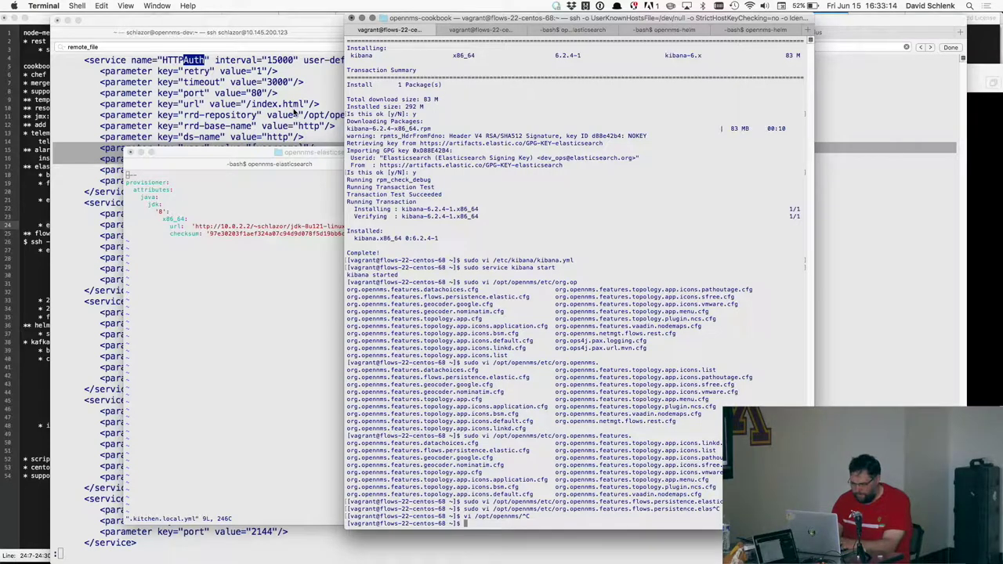
pyautogui.hotkey('ctrl', 'd')
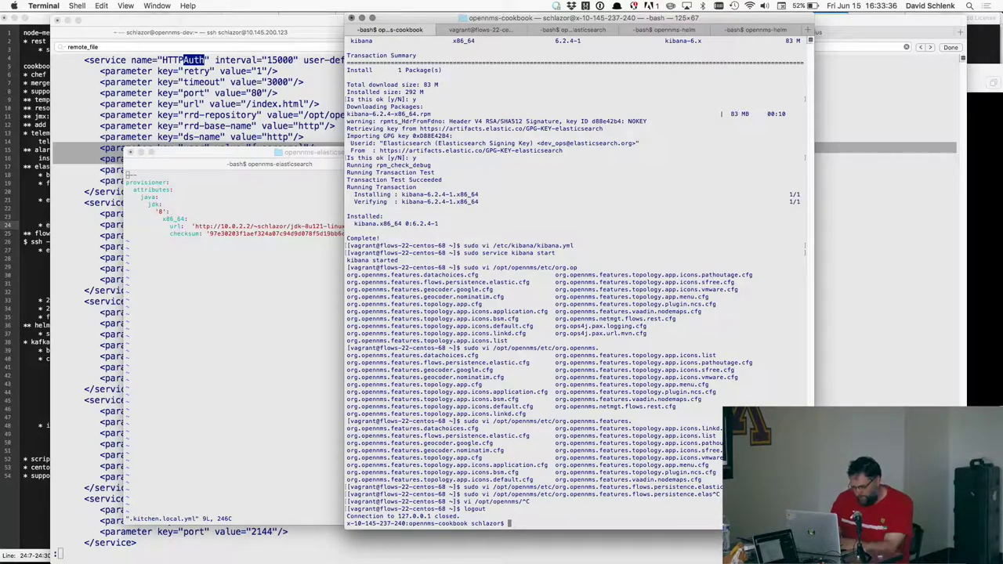
pyautogui.write('v')
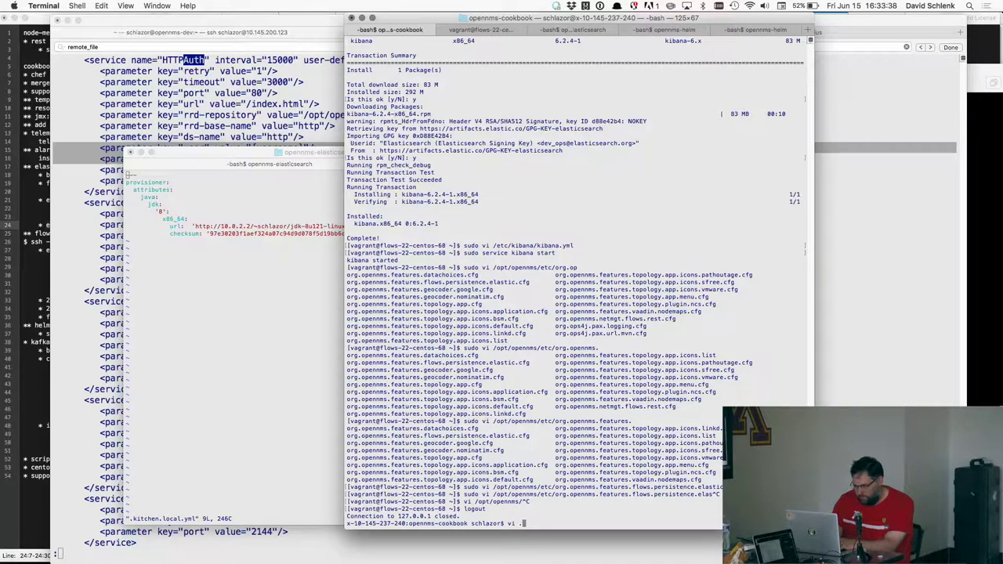
# - Close the poller configuration viewer and log out of the OpenNMS dev server
pyautogui.press('super+grave')
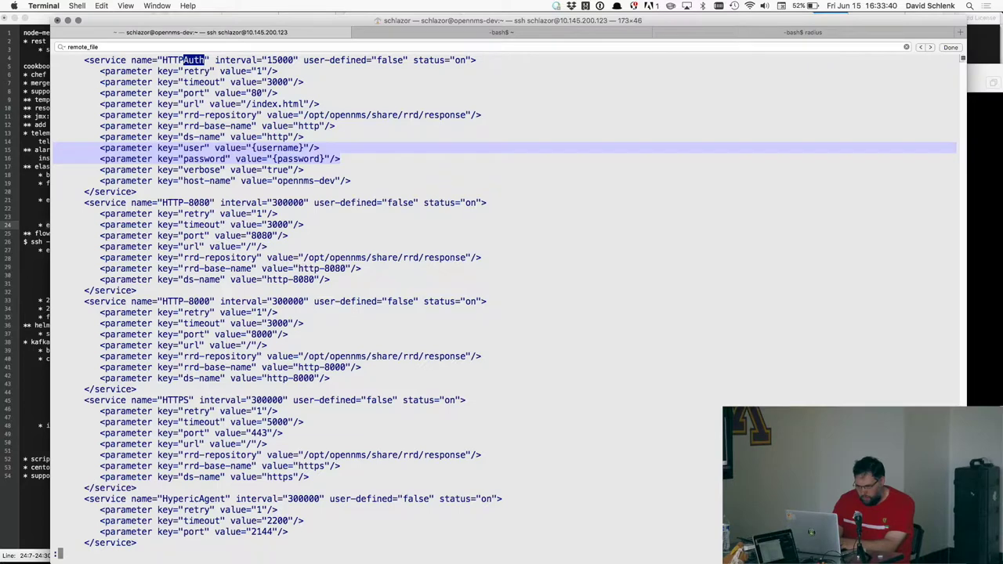
pyautogui.press('super+grave')
pyautogui.press('super+grave')
pyautogui.press('q')
pyautogui.press('Up')
pyautogui.hotkey('ctrl', 'a')
pyautogui.hotkey('ctrl', 'c')
pyautogui.hotkey('ctrl', 'd')
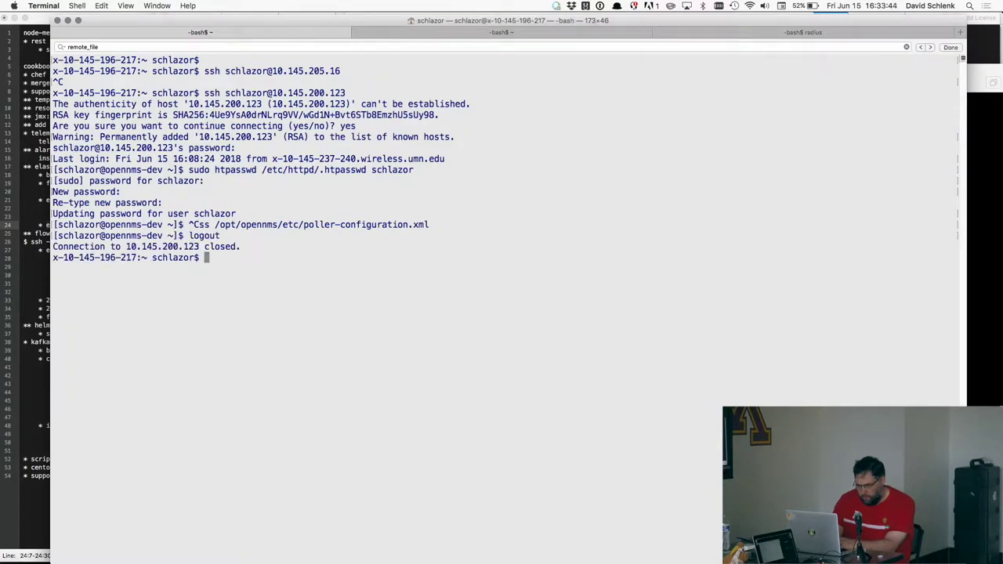
# - Go into git/opennms-cookbook and open .kitchen.yml in vi
pyautogui.write('cd git/o')
pyautogui.press('Tab')
pyautogui.write('-co')
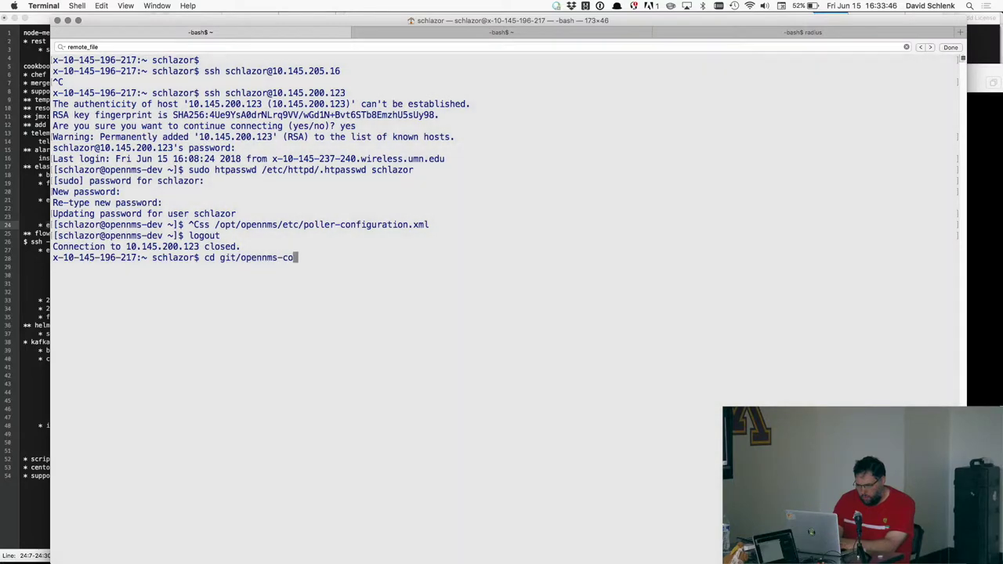
pyautogui.press('Tab')
pyautogui.press('Return')
pyautogui.write('vi .k')
pyautogui.press('Tab')
pyautogui.write('yml')
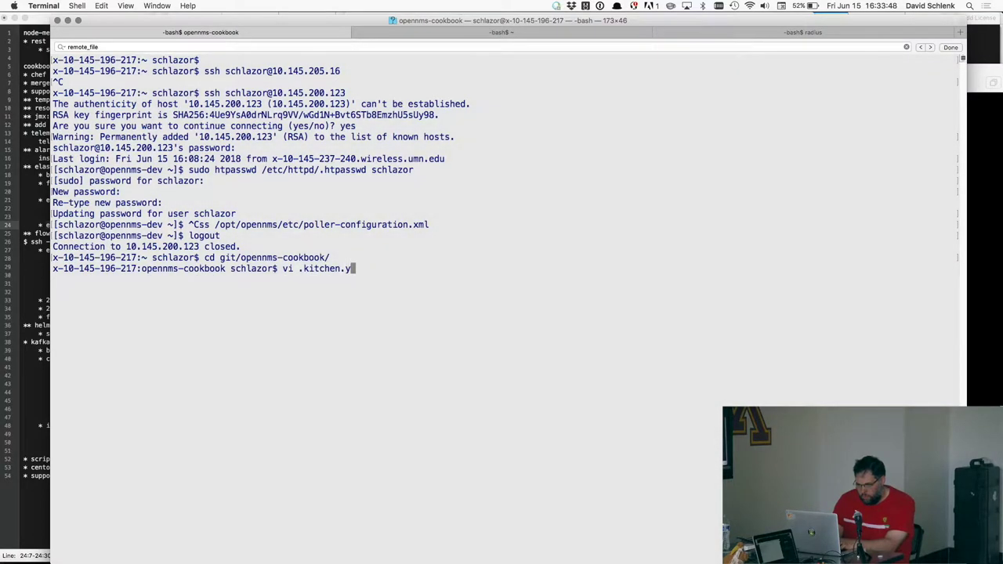
pyautogui.press('Return')
# - Review the flows_22 run list (postgres, oracle_java8, opennms-elasticsearch, hsflowd), then quit vi unchanged
pyautogui.hotkey('shift', 'g')
pyautogui.press('k')
pyautogui.press('k')
pyautogui.press('k')
pyautogui.press('k')
pyautogui.press('k')
pyautogui.press('k')
pyautogui.press('k')
pyautogui.press('k')
pyautogui.press('k')
pyautogui.press('k')
pyautogui.press('k')
pyautogui.press('k')
pyautogui.press('k')
pyautogui.press('k')
pyautogui.press('k')
pyautogui.press('k')
pyautogui.press('k')
pyautogui.press('k')
pyautogui.press('k')
pyautogui.press('k')
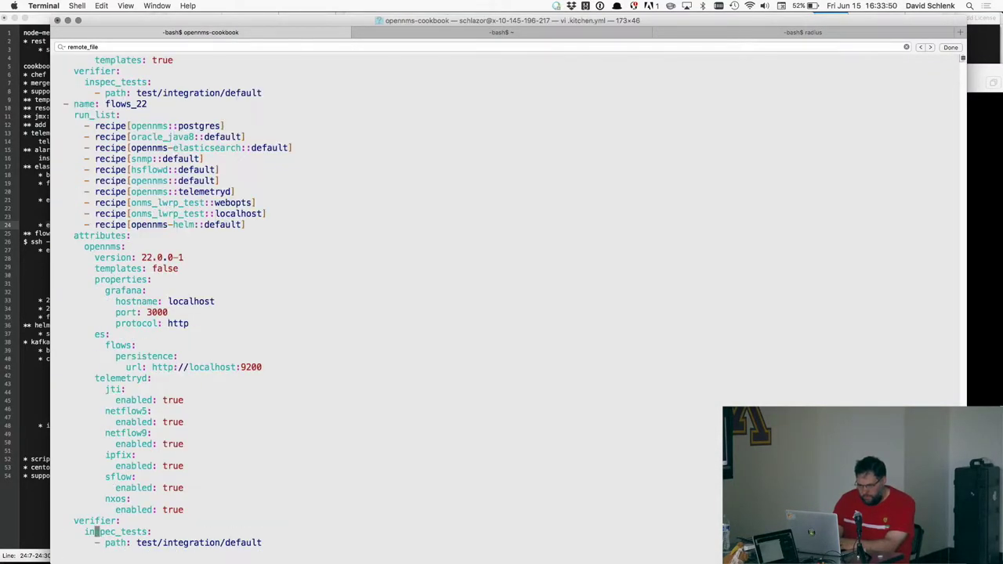
pyautogui.press('k')
pyautogui.press('k')
pyautogui.press('k')
pyautogui.press('k')
pyautogui.press('k')
pyautogui.press('k')
pyautogui.press('k')
pyautogui.press('k')
pyautogui.press('k')
pyautogui.press('k')
pyautogui.press('k')
pyautogui.press('k')
pyautogui.press('k')
pyautogui.press('k')
pyautogui.press('k')
pyautogui.press('j')
pyautogui.press('j')
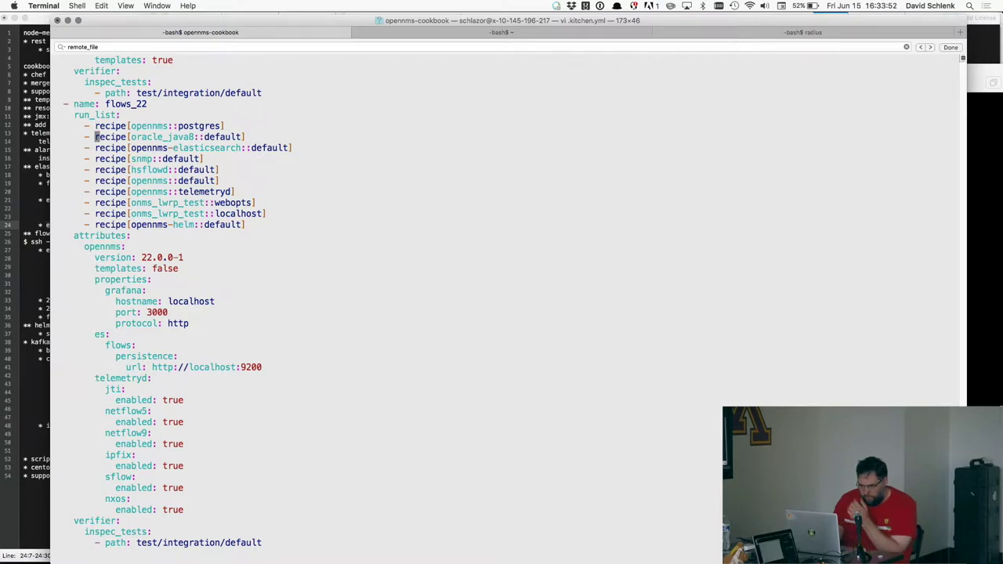
pyautogui.press('k')
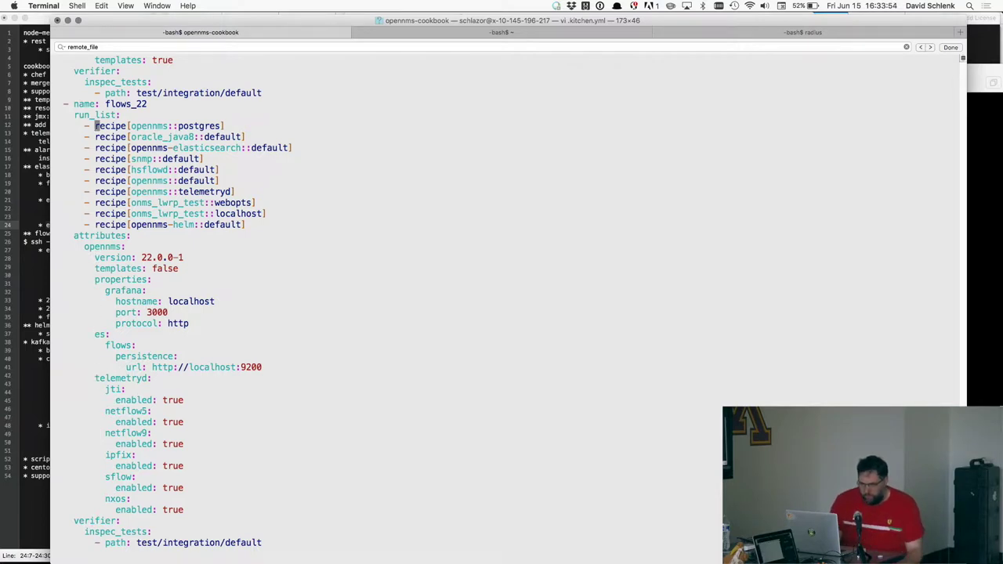
pyautogui.press('j')
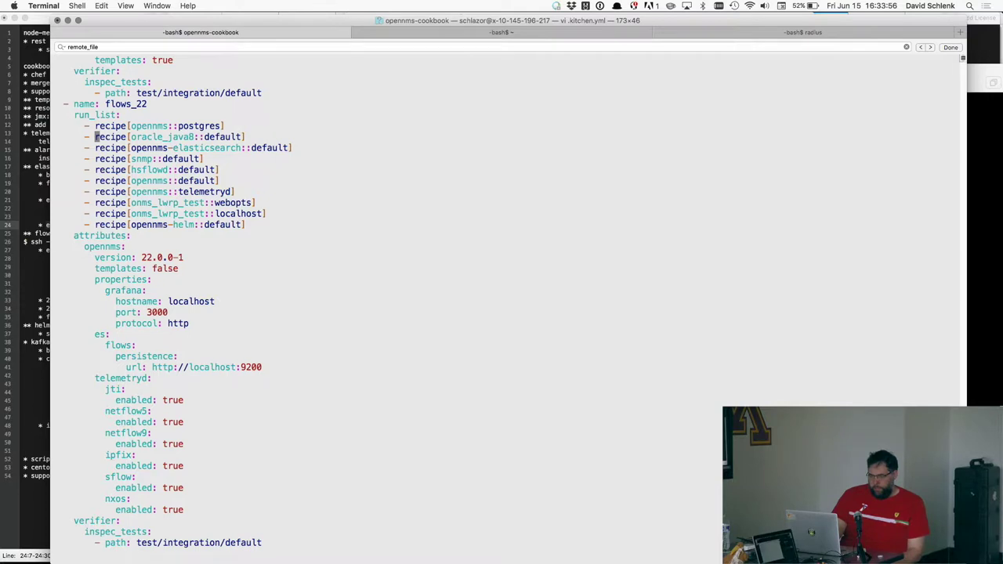
pyautogui.press('j')
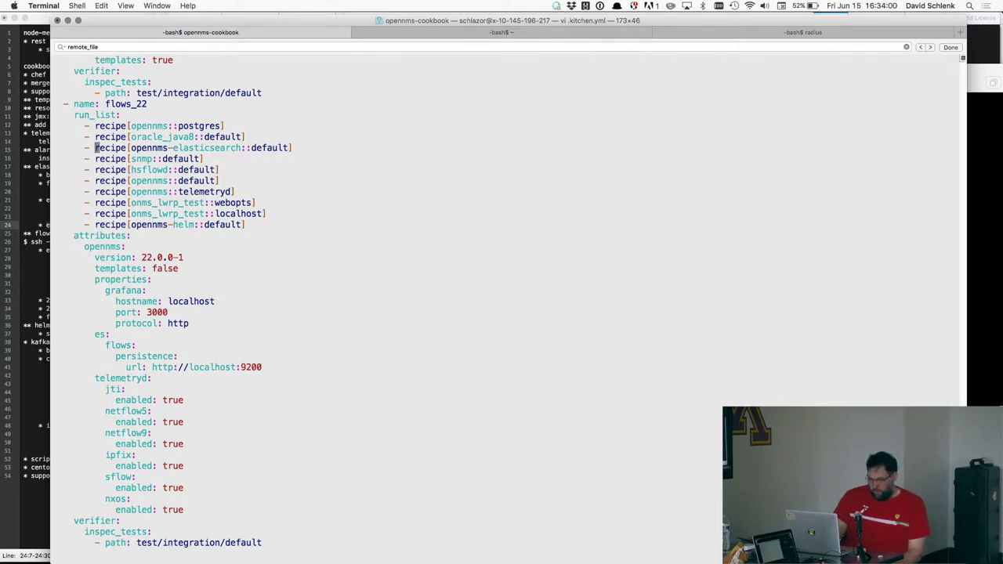
pyautogui.press('j')
pyautogui.press('j')
pyautogui.press('j')
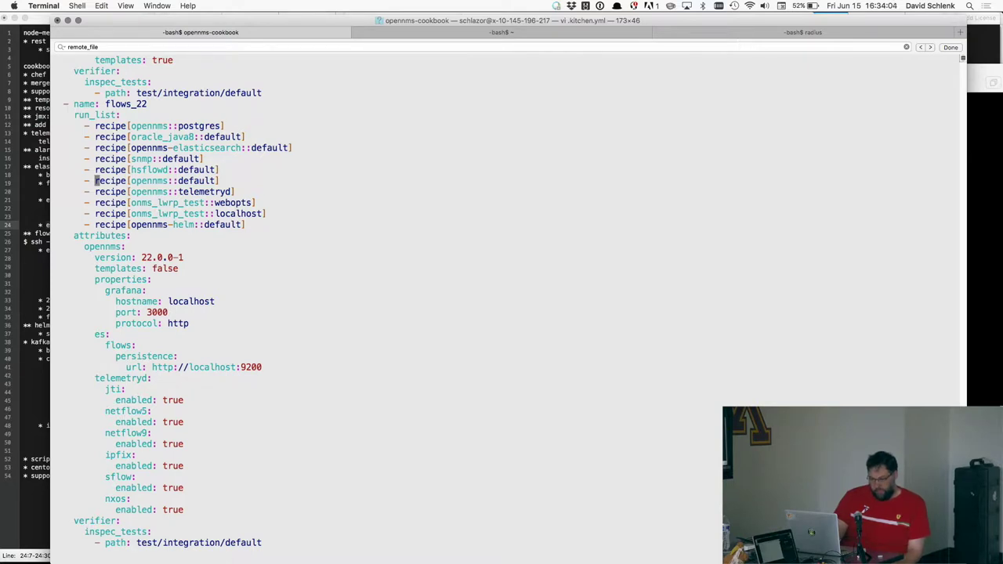
pyautogui.press('j')
pyautogui.press('j')
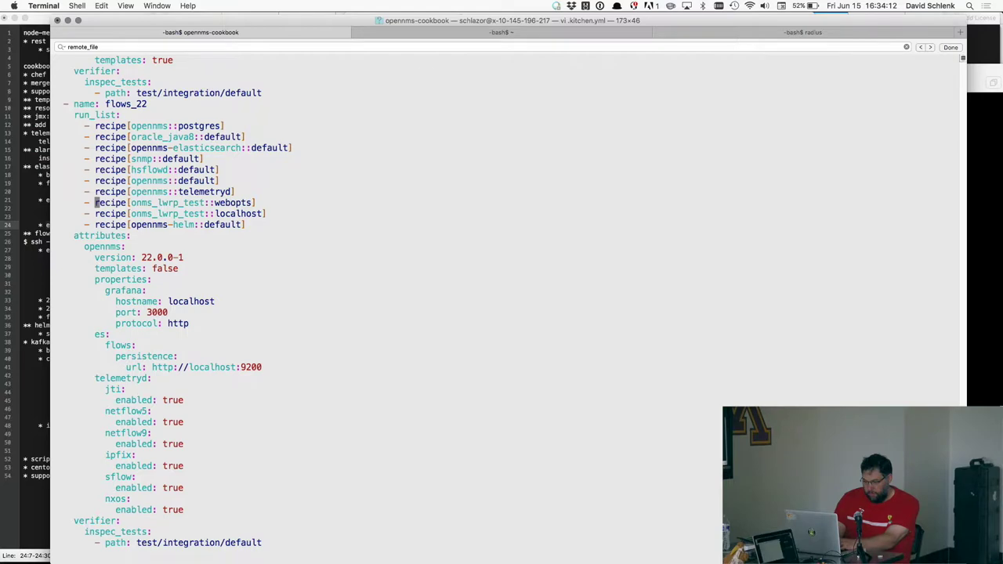
pyautogui.write(':q')
pyautogui.press('Return')
# - Bring Firefox with the OpenNMS web console back to the front
pyautogui.press('super+Tab')
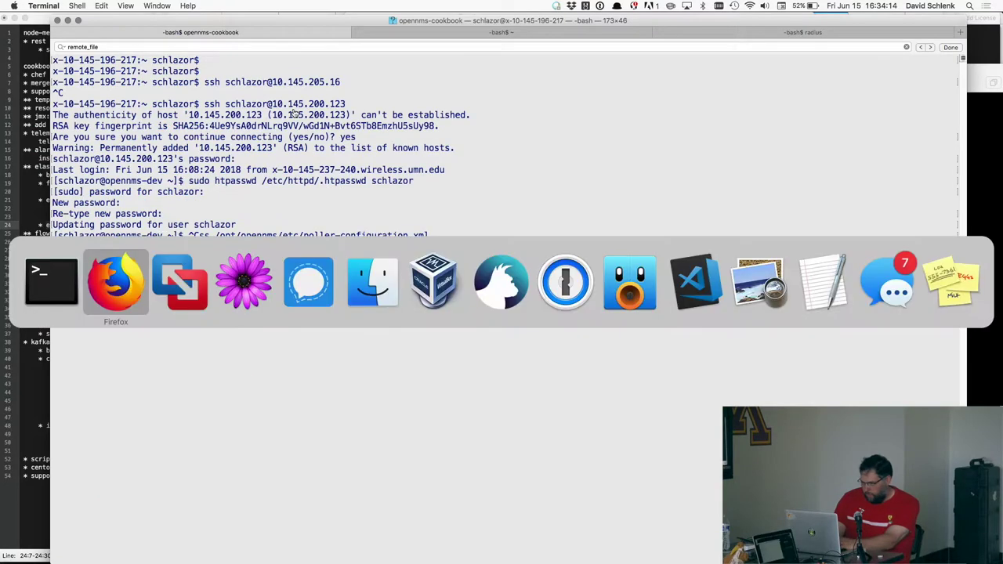
pyautogui.click(294, 113)
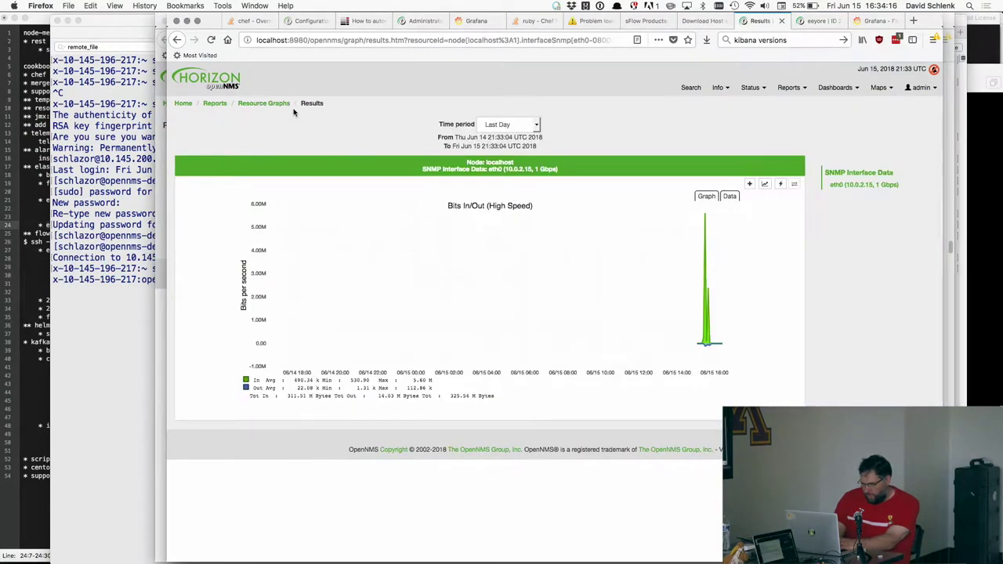